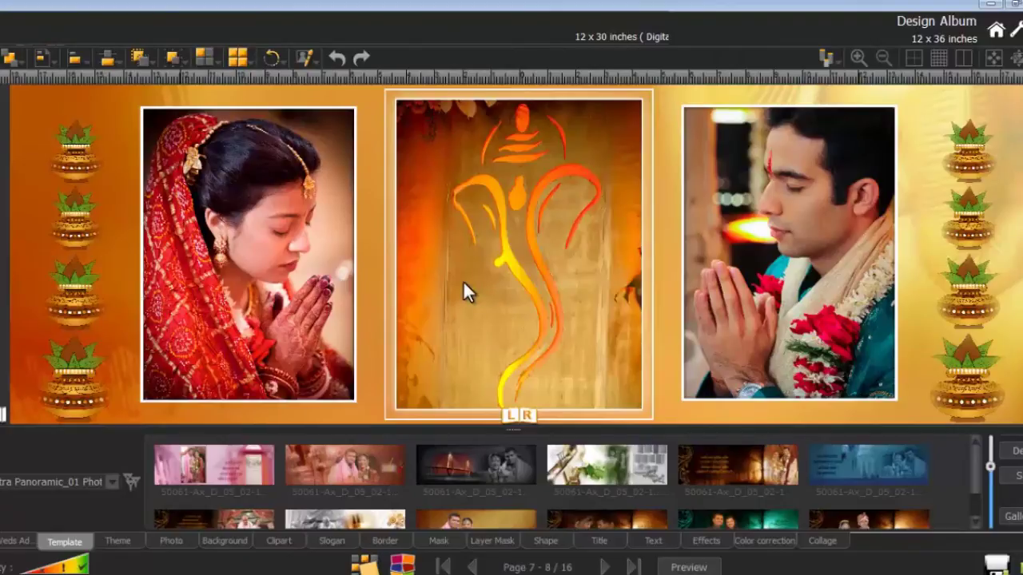
# Open the bride's portrait from the album page in the Enhance photo editor.
pyautogui.click(291, 249)
pyautogui.click(308, 58)
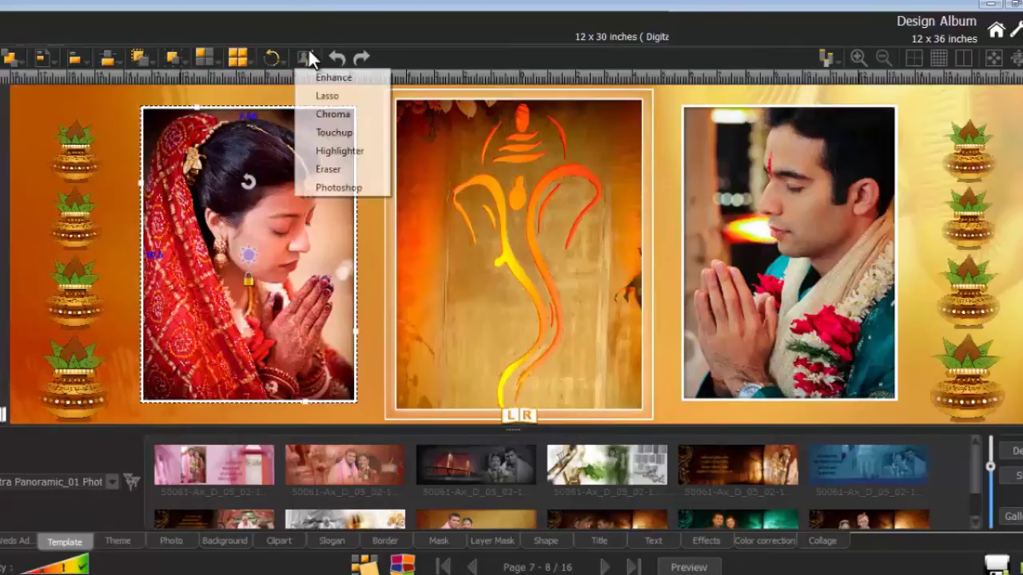
pyautogui.click(344, 77)
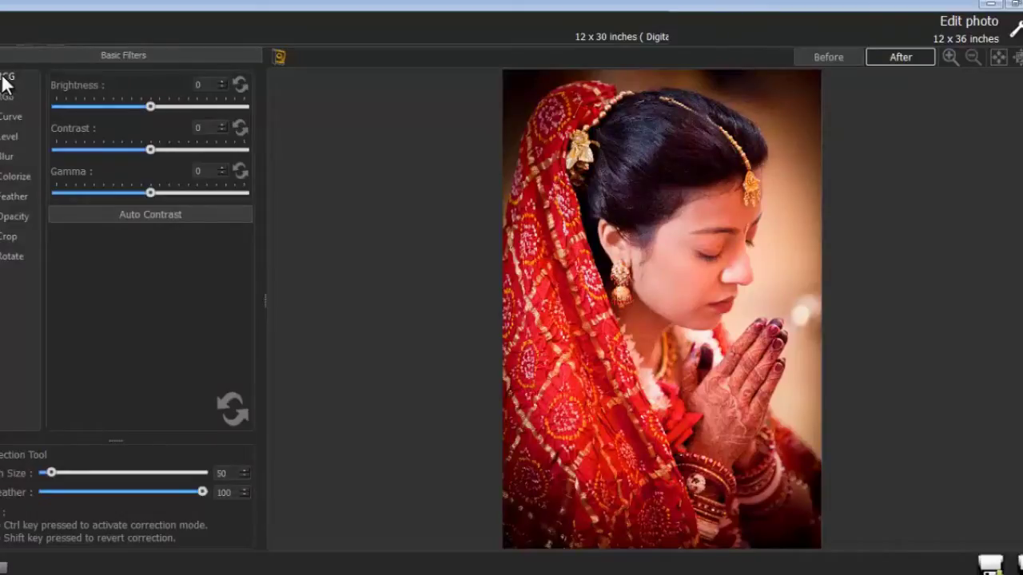
# Try brightness −15, contrast −15, gamma 15 with brush size 500, then reset all to 0.
pyautogui.doubleClick(200, 84)
pyautogui.write('-15')
pyautogui.doubleClick(196, 128)
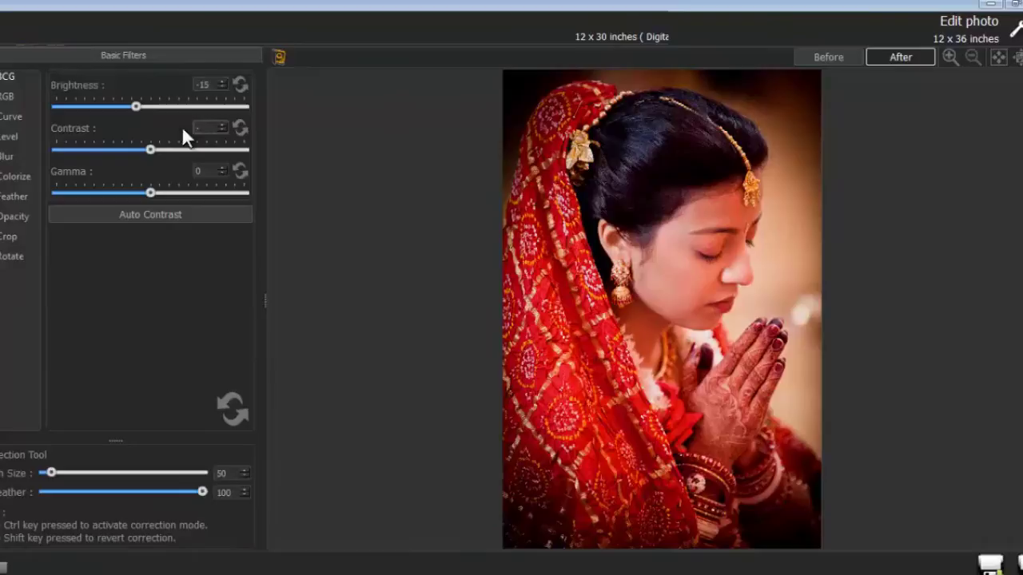
pyautogui.write('-15')
pyautogui.write('15')
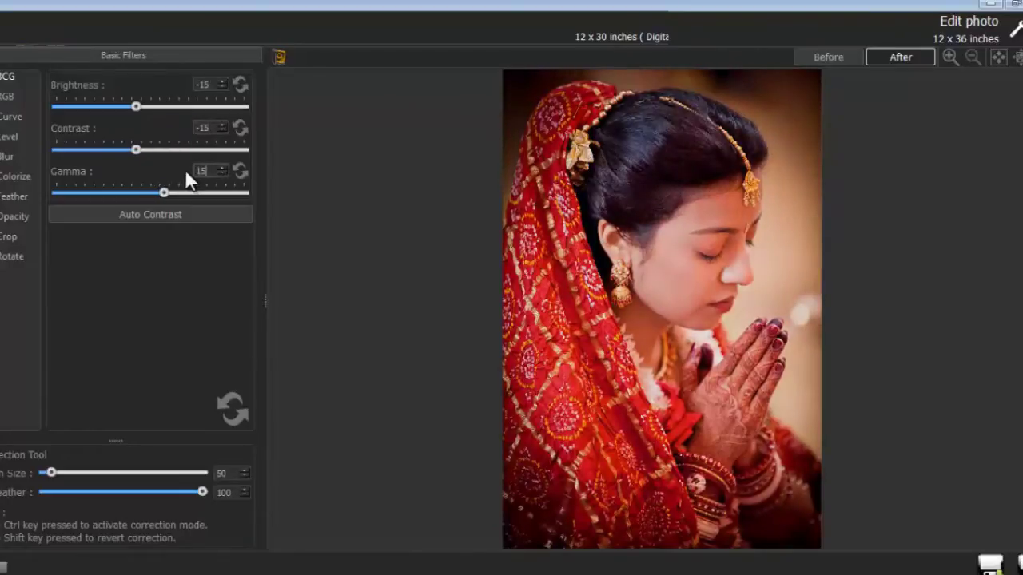
pyautogui.write('500')
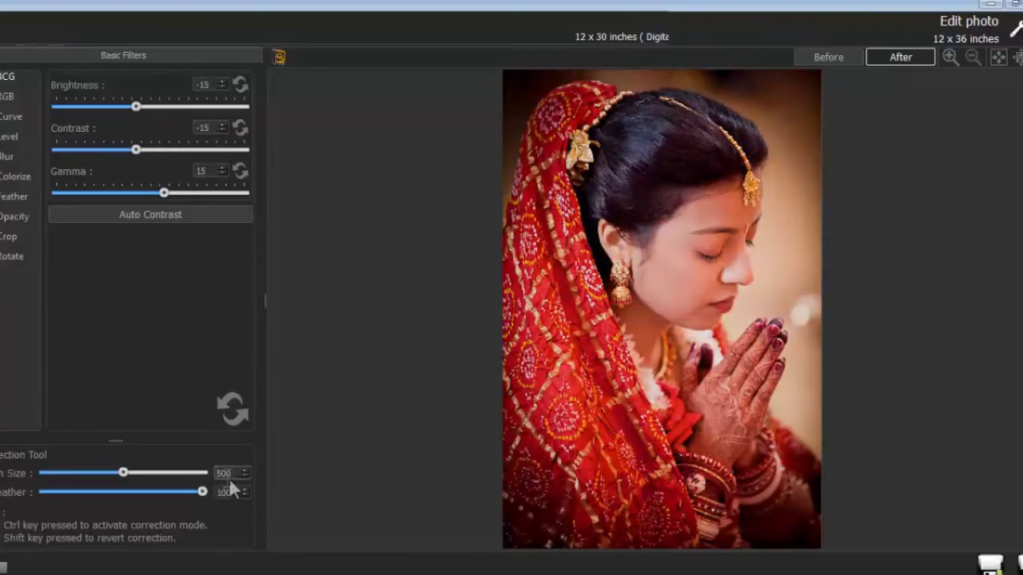
pyautogui.press('Tab')
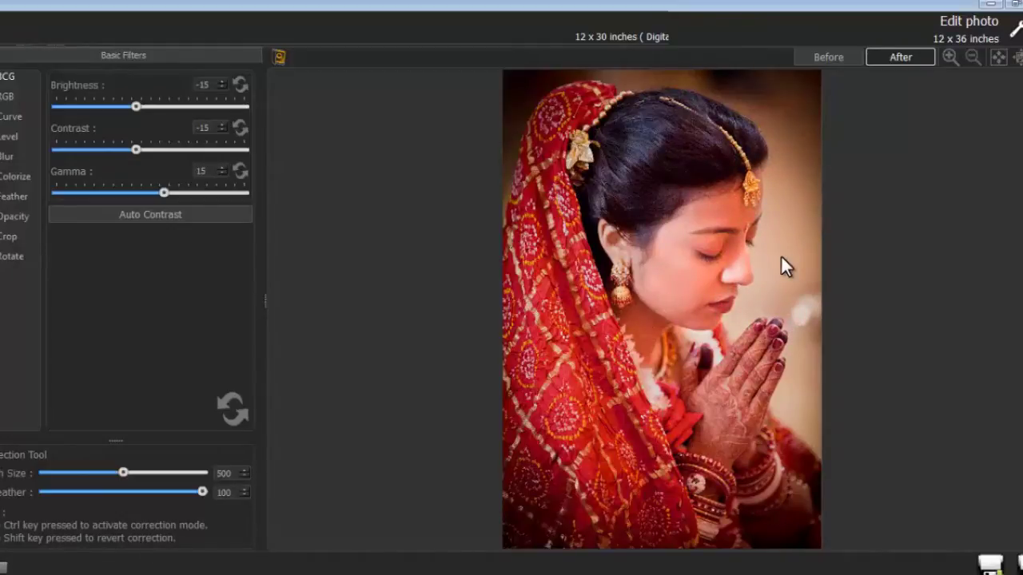
pyautogui.click(231, 413)
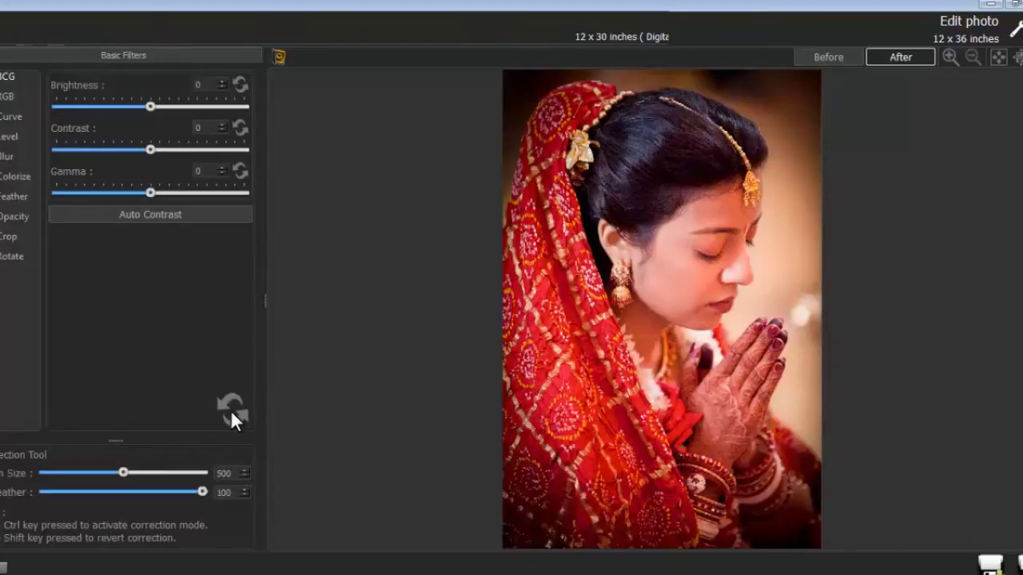
# Try red −15, green 5 and blue 15, then reset the RGB values to 0.
pyautogui.click(6, 96)
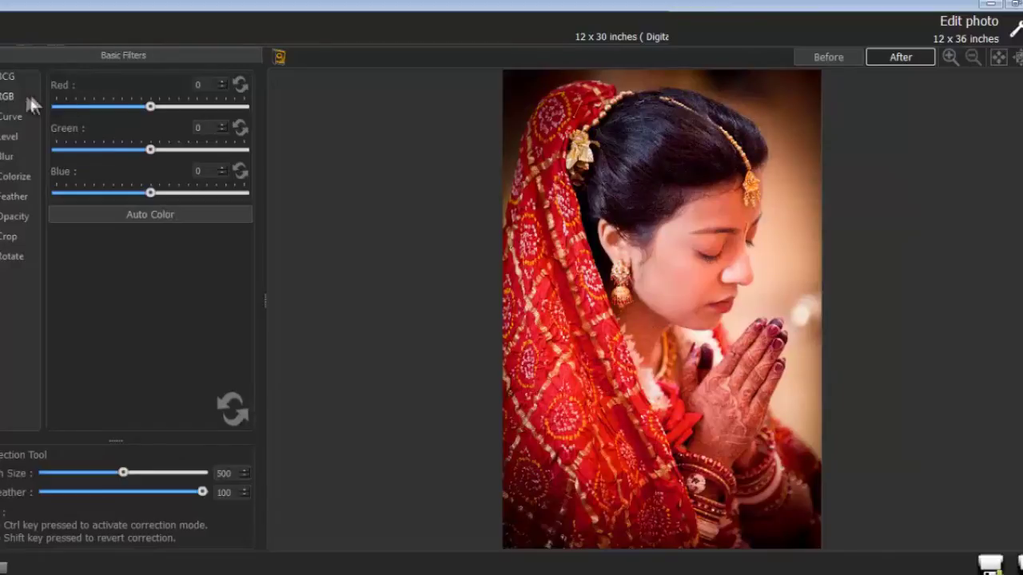
pyautogui.click(200, 84)
pyautogui.write('-15')
pyautogui.click(200, 128)
pyautogui.write('5')
pyautogui.click(202, 171)
pyautogui.write('15')
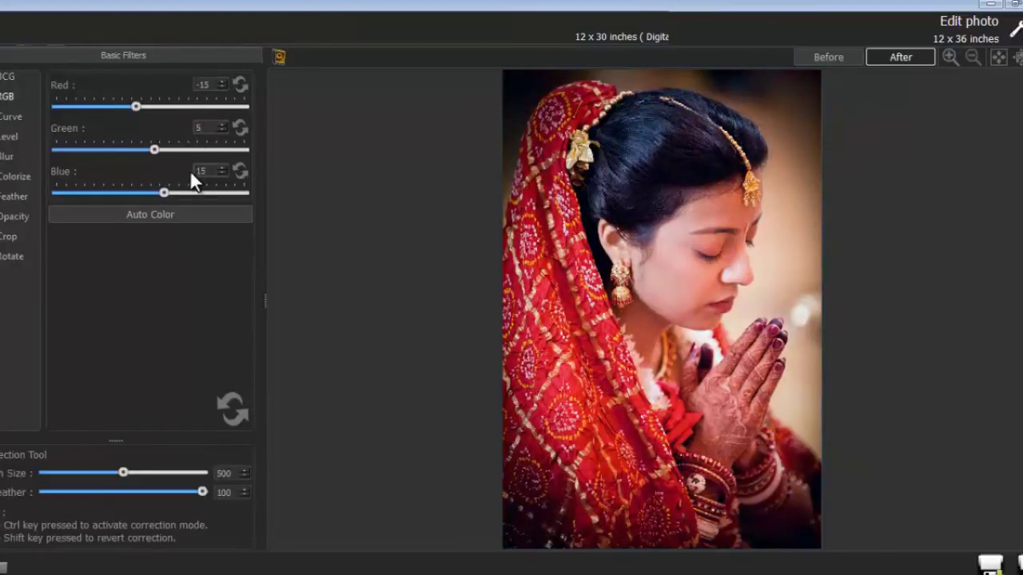
pyautogui.click(231, 410)
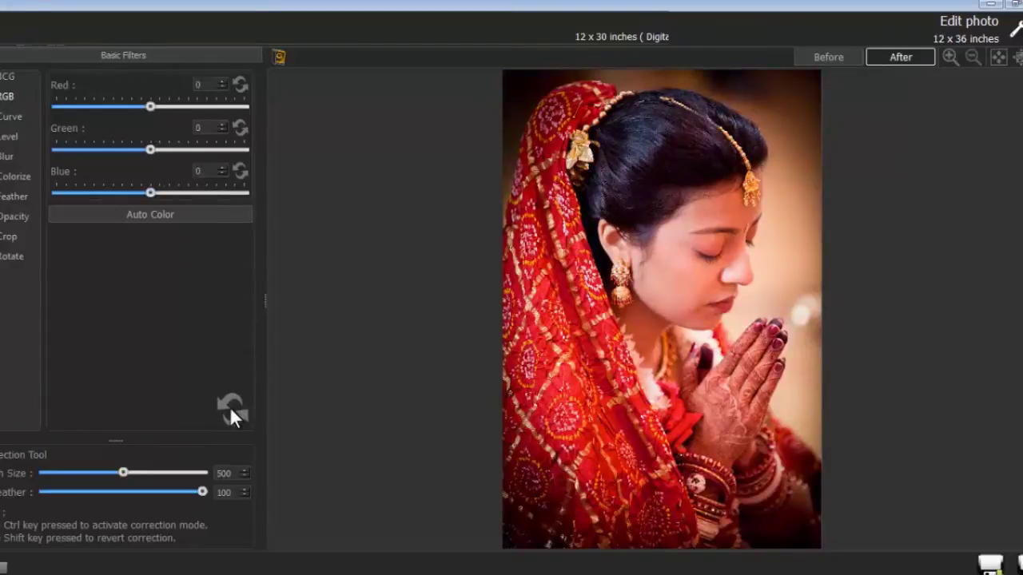
# Bend the tone curve at its midpoint, then discard the curve change.
pyautogui.click(10, 117)
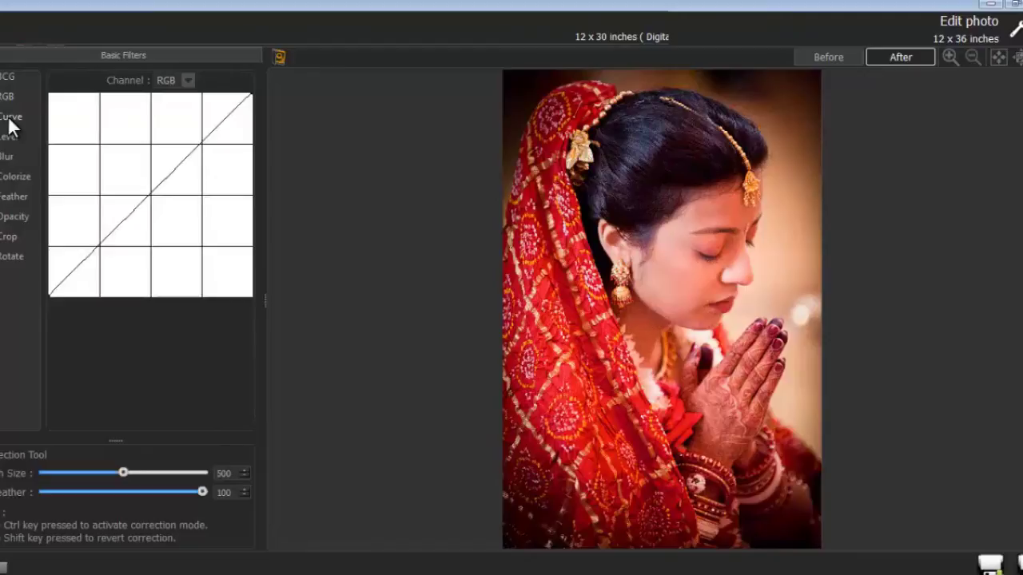
pyautogui.moveTo(143, 200); pyautogui.dragTo(154, 212)
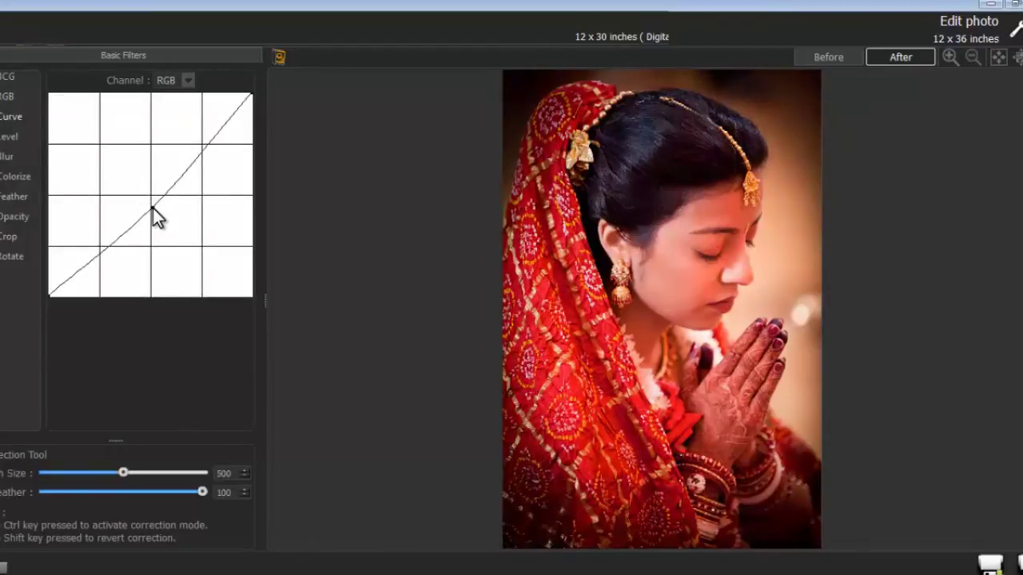
pyautogui.click(279, 59)
pyautogui.click(517, 304)
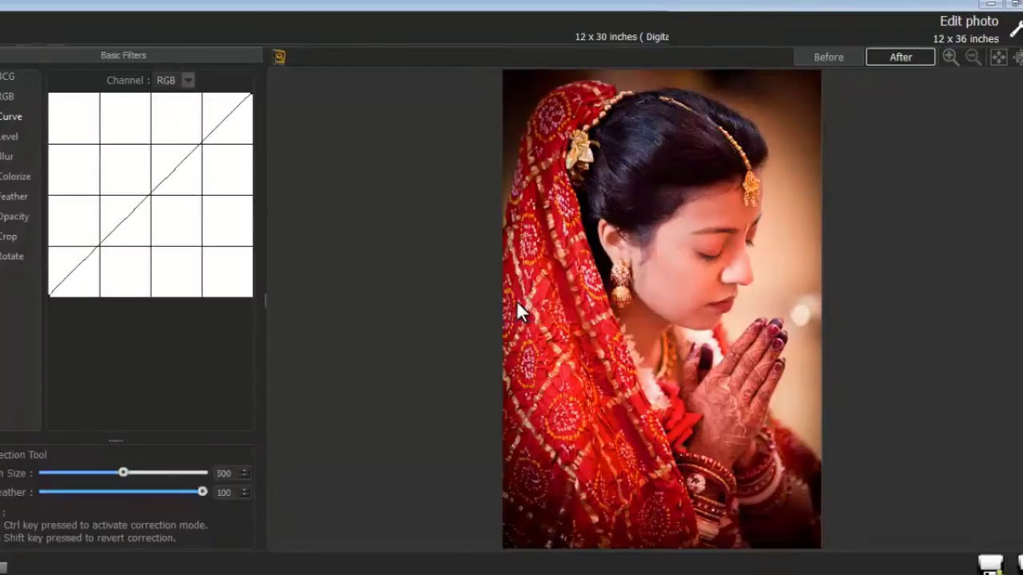
# Try levels input black 16 and output white 242, discard them, then blur slightly.
pyautogui.click(12, 138)
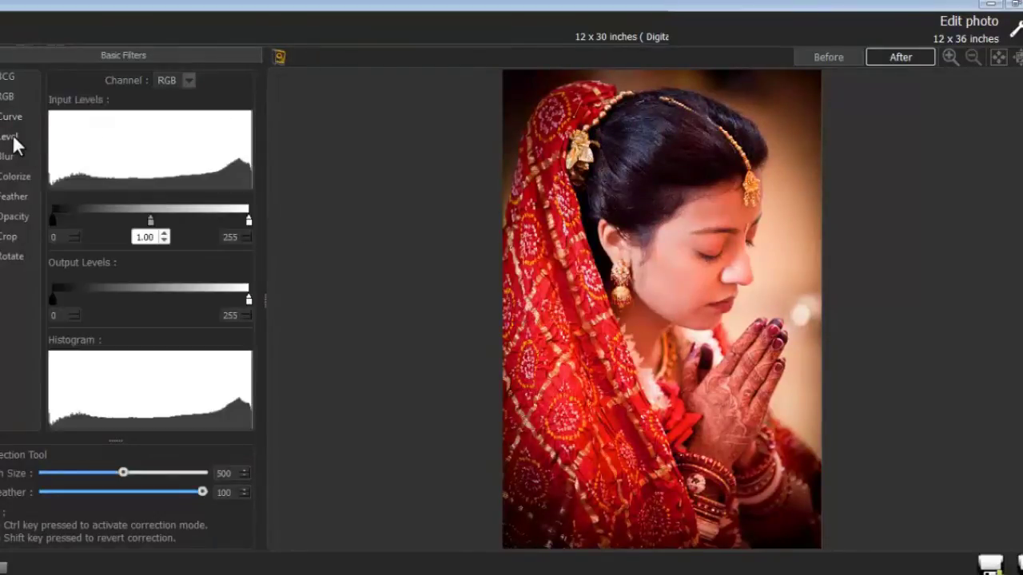
pyautogui.moveTo(53, 221); pyautogui.dragTo(65, 221)
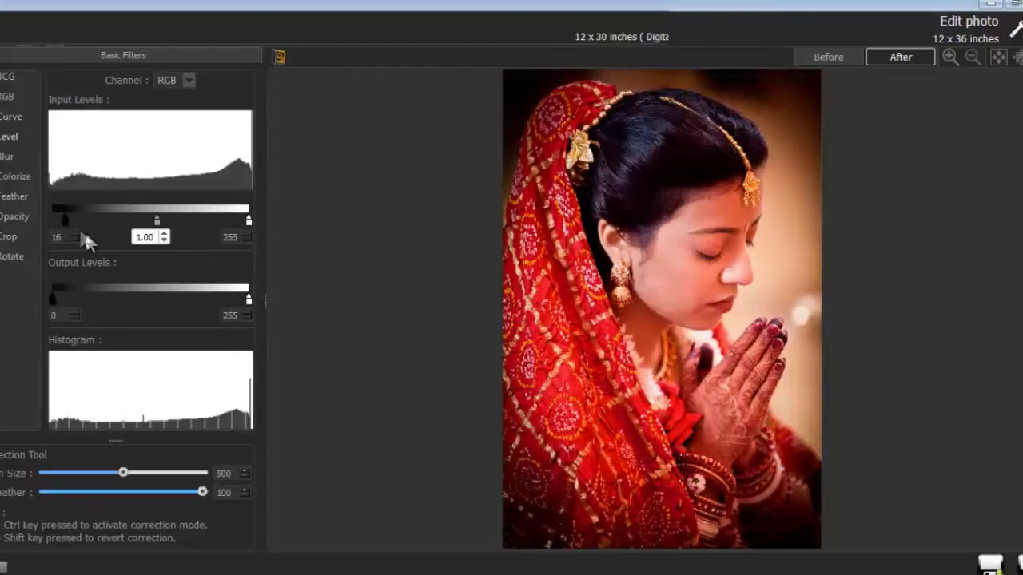
pyautogui.moveTo(248, 301); pyautogui.dragTo(238, 300)
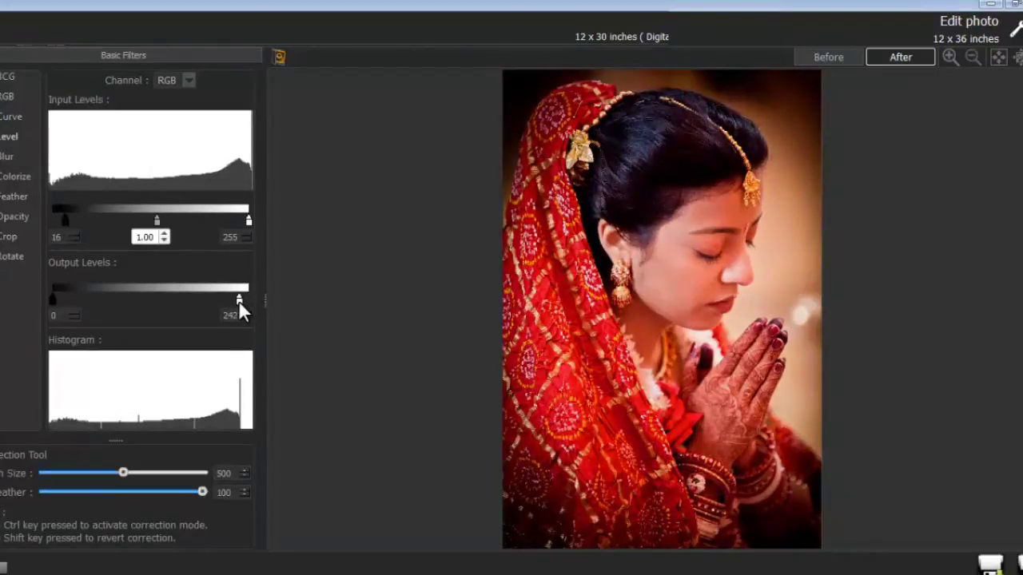
pyautogui.click(279, 56)
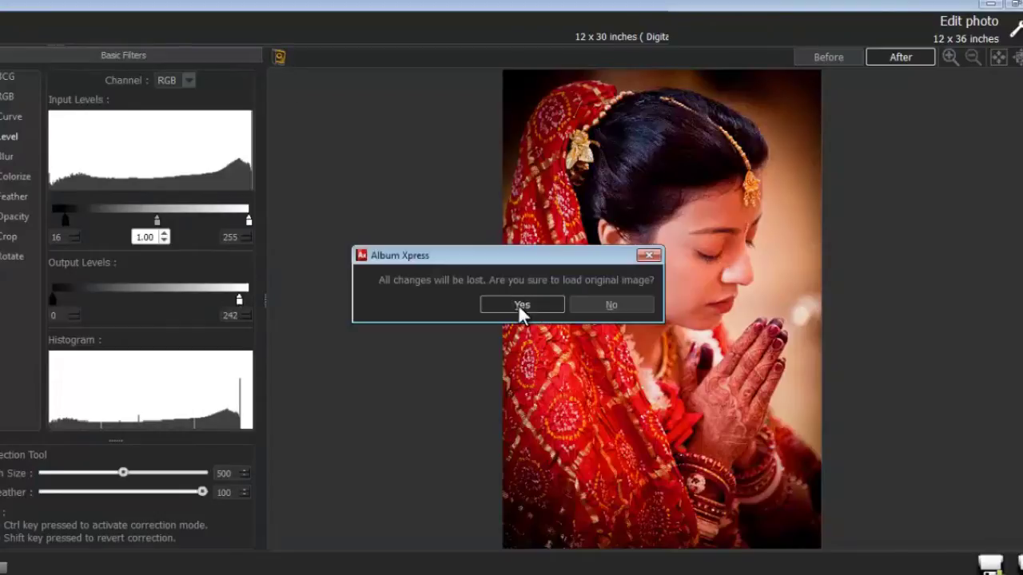
pyautogui.click(519, 303)
pyautogui.click(8, 156)
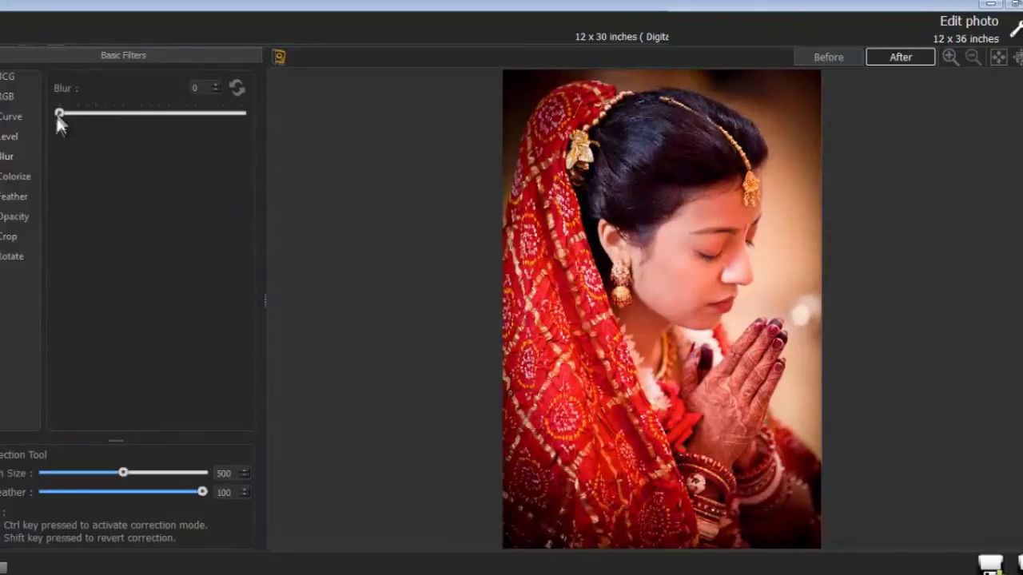
pyautogui.moveTo(67, 114); pyautogui.dragTo(80, 115)
# Reset the blur, try an eyedropped orange colorize at opacity 50 and level 7, then remove it.
pyautogui.click(242, 90)
pyautogui.click(16, 177)
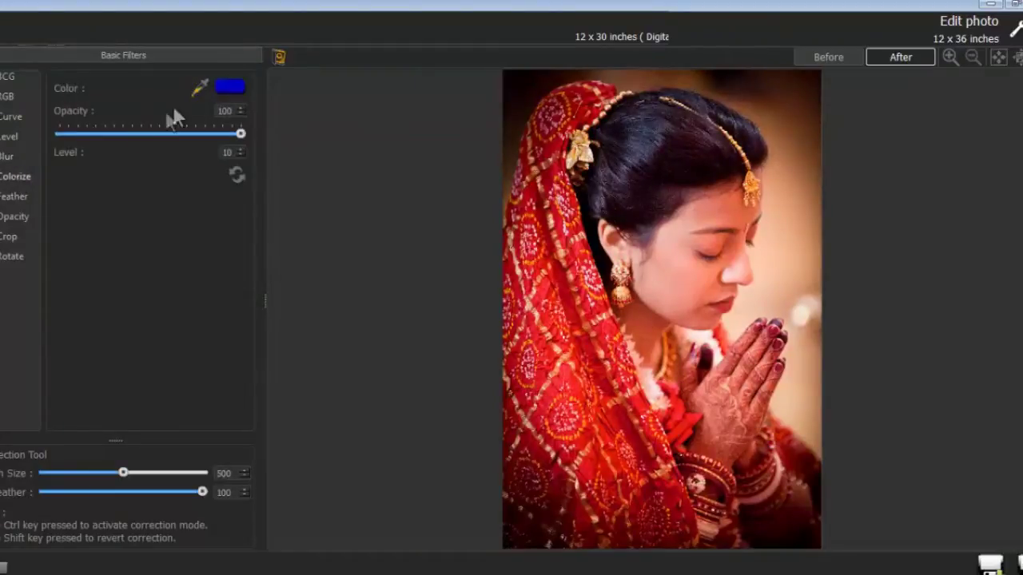
pyautogui.click(198, 88)
pyautogui.click(737, 202)
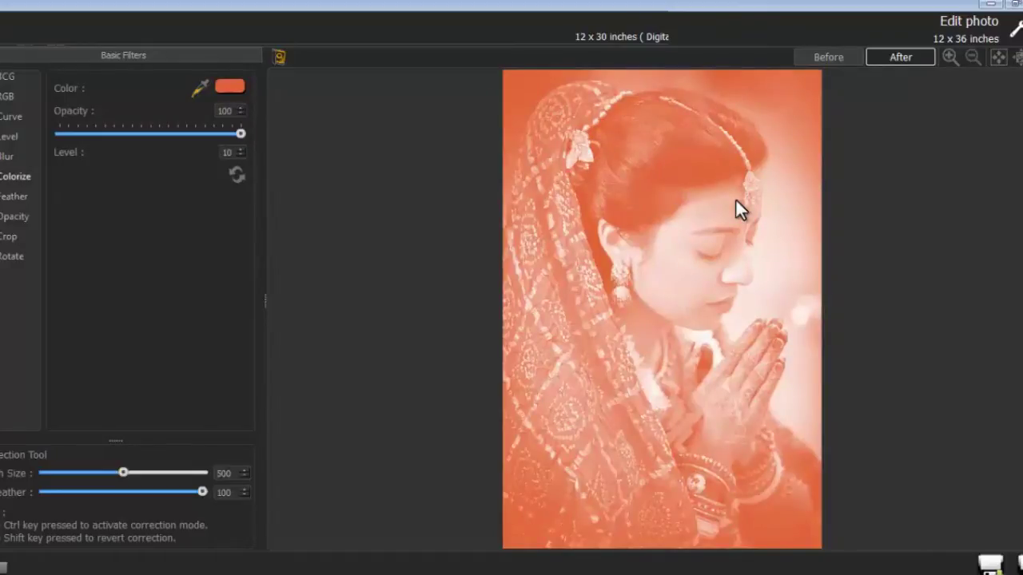
pyautogui.doubleClick(224, 111)
pyautogui.write('50')
pyautogui.doubleClick(228, 152)
pyautogui.write('7')
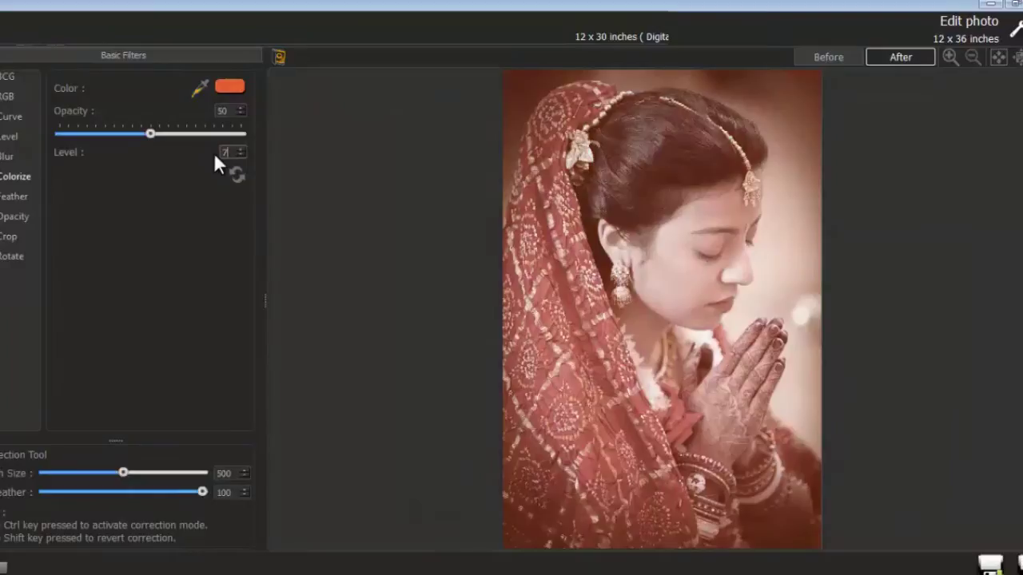
pyautogui.click(238, 171)
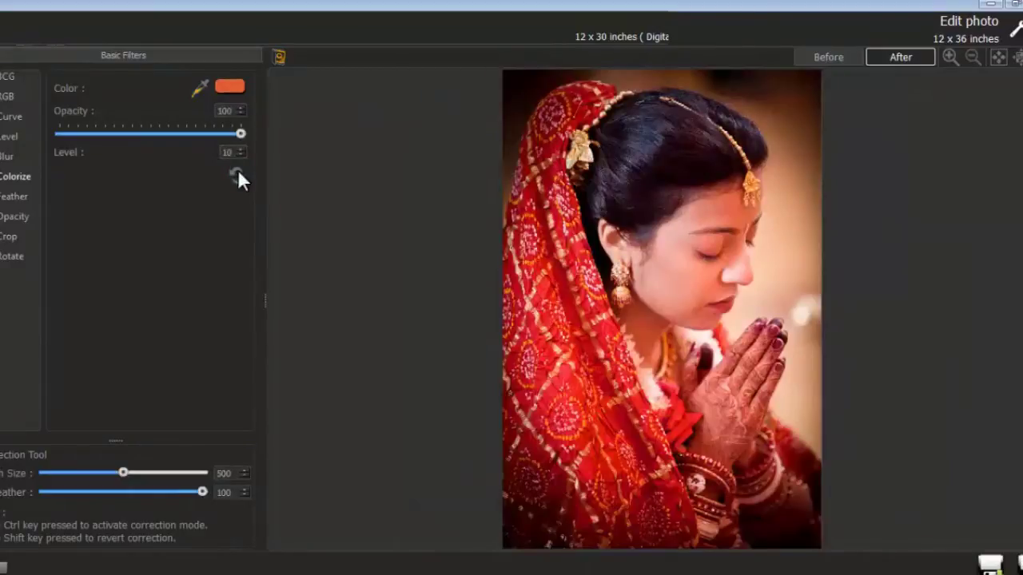
pyautogui.click(12, 198)
# Try feather 141 and a lowered opacity, then reset feather to 0 and opacity to 100.
pyautogui.moveTo(59, 113); pyautogui.dragTo(83, 114)
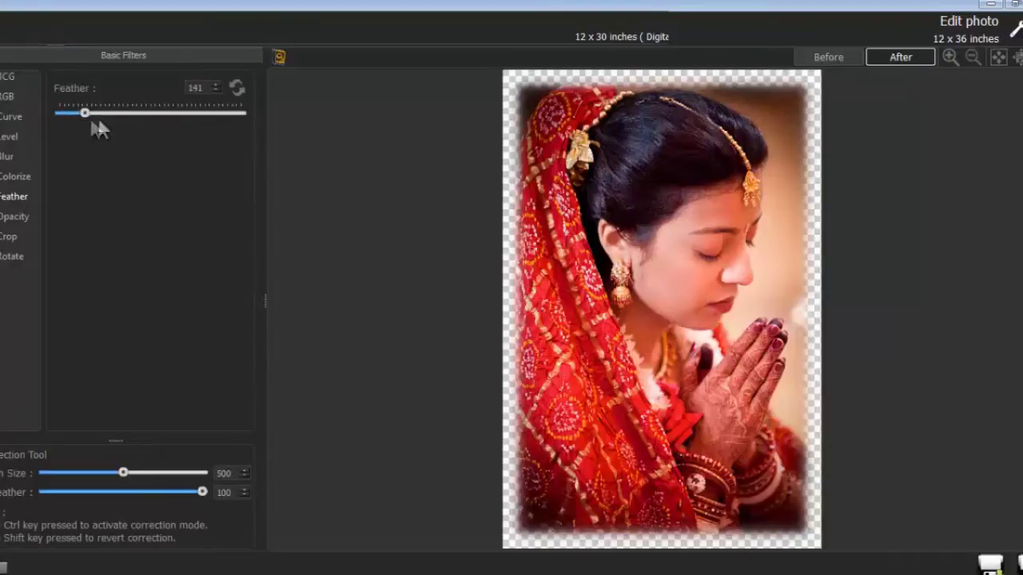
pyautogui.click(236, 88)
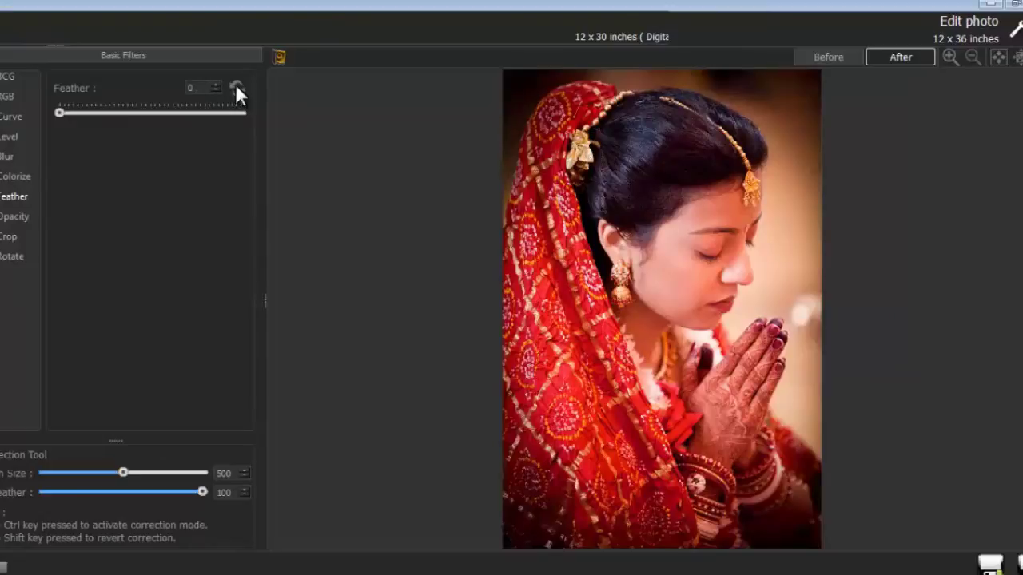
pyautogui.click(21, 215)
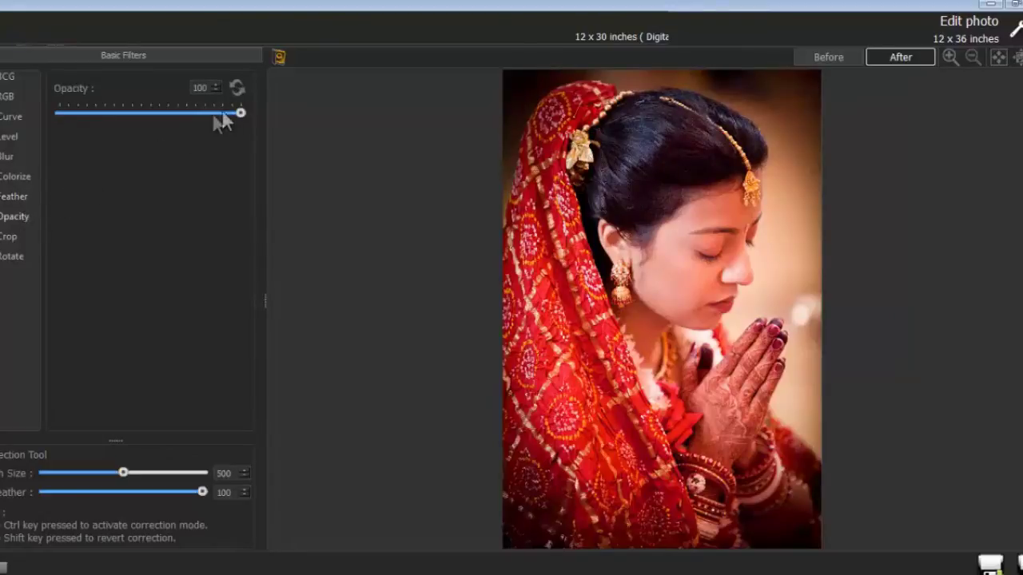
pyautogui.moveTo(240, 114); pyautogui.dragTo(219, 120)
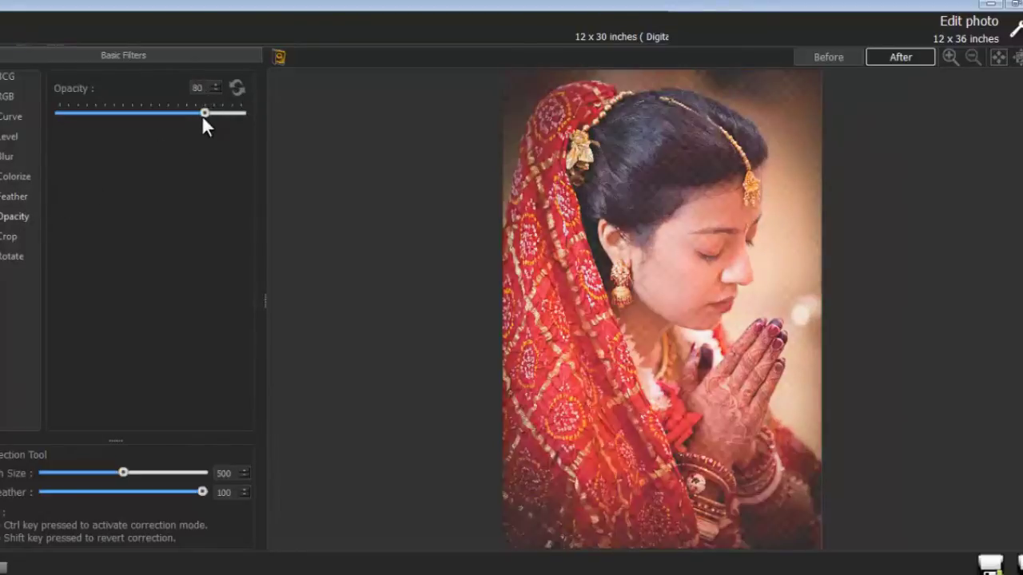
pyautogui.click(236, 88)
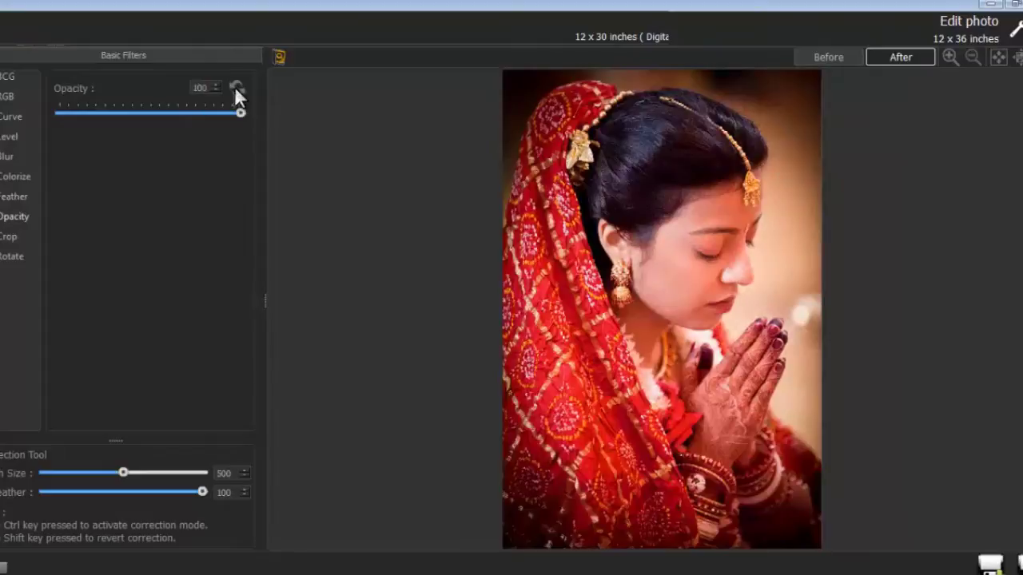
pyautogui.click(10, 238)
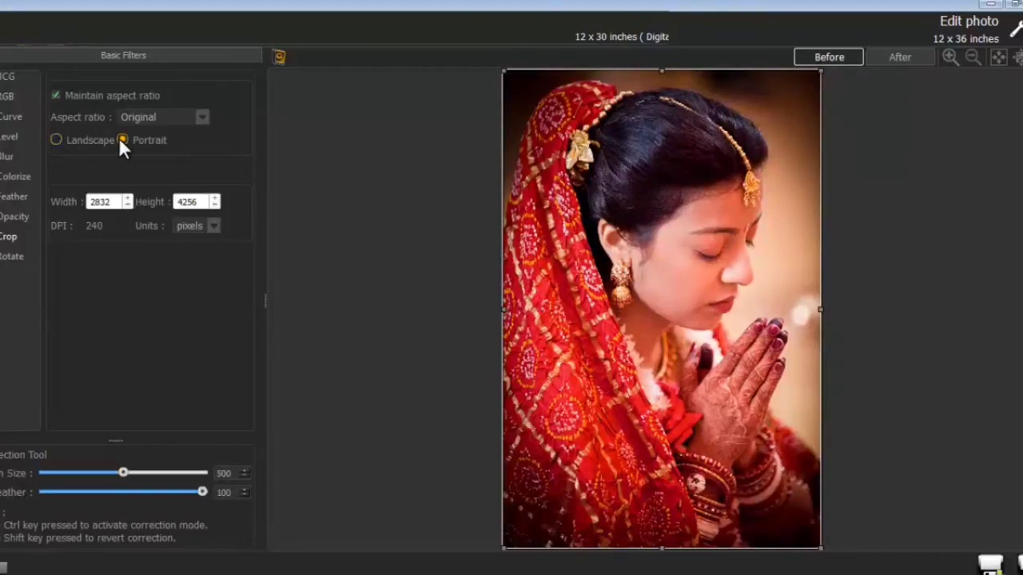
# Constrain the crop to a 4 x 5 portrait ratio and narrow the crop box.
pyautogui.click(196, 118)
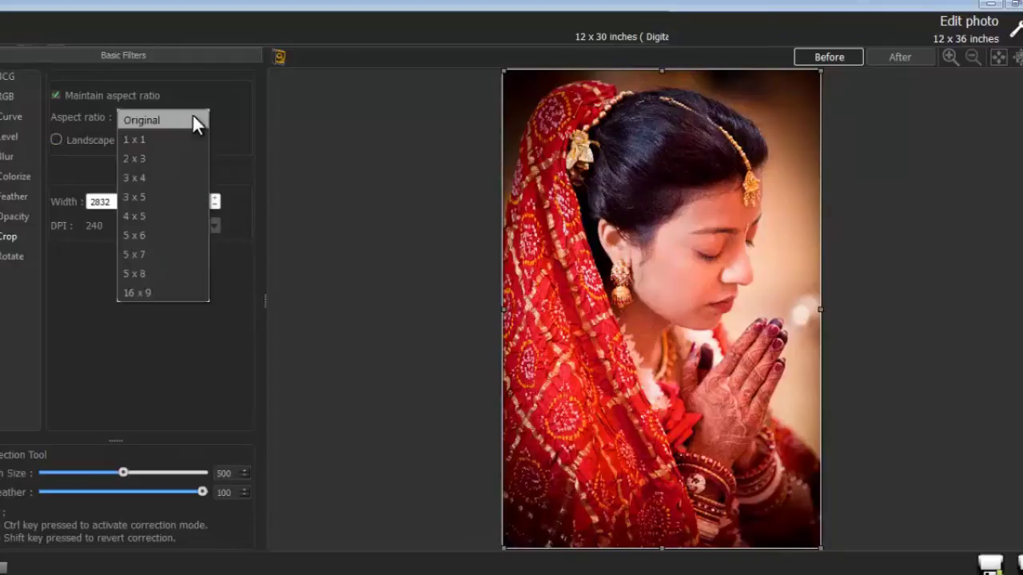
pyautogui.click(171, 217)
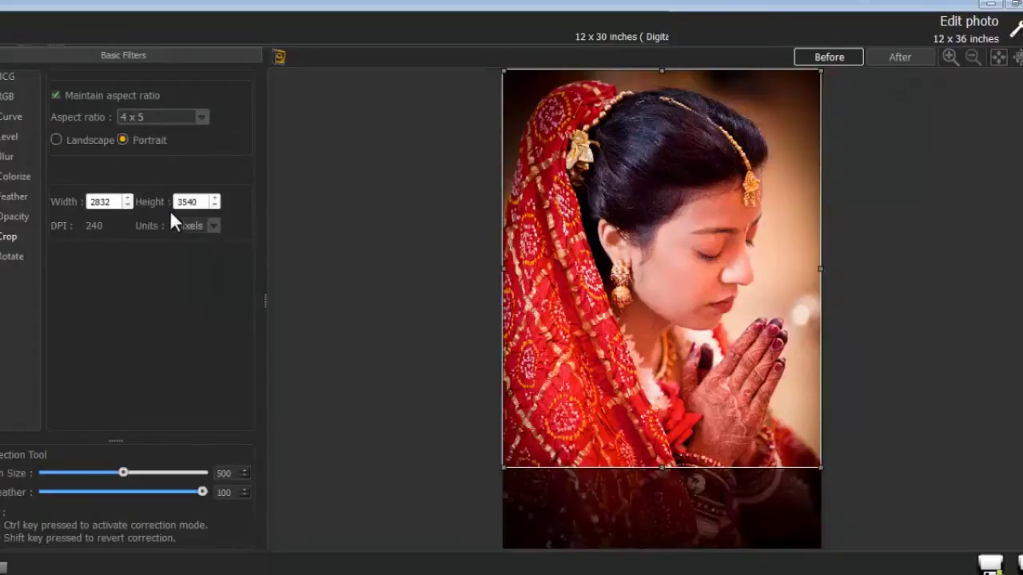
pyautogui.click(53, 94)
pyautogui.click(53, 94)
pyautogui.moveTo(507, 82); pyautogui.dragTo(527, 81)
pyautogui.moveTo(822, 286); pyautogui.dragTo(797, 273)
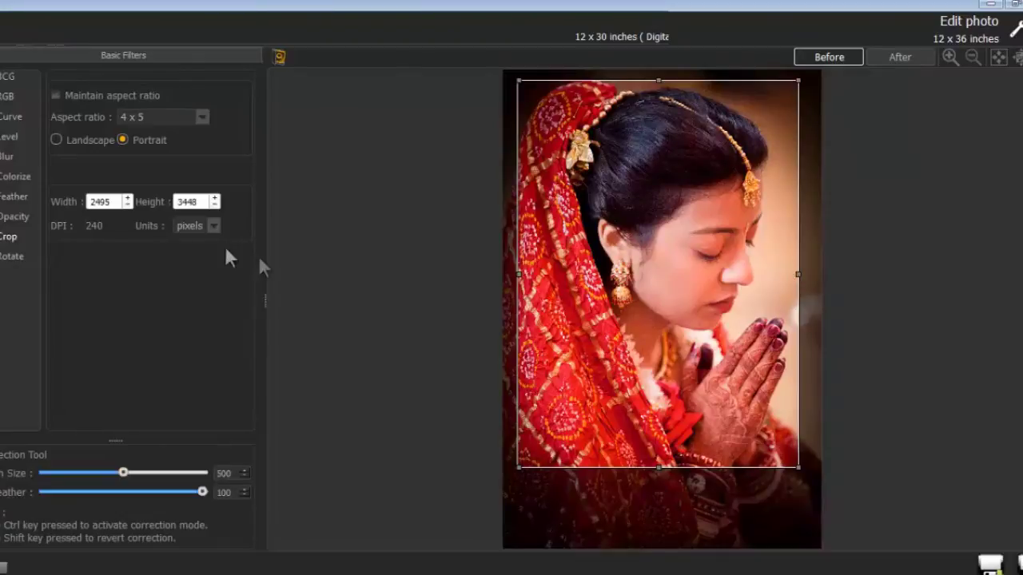
# Check the crop width and height in pixels, then reload the original uncropped image.
pyautogui.doubleClick(98, 201)
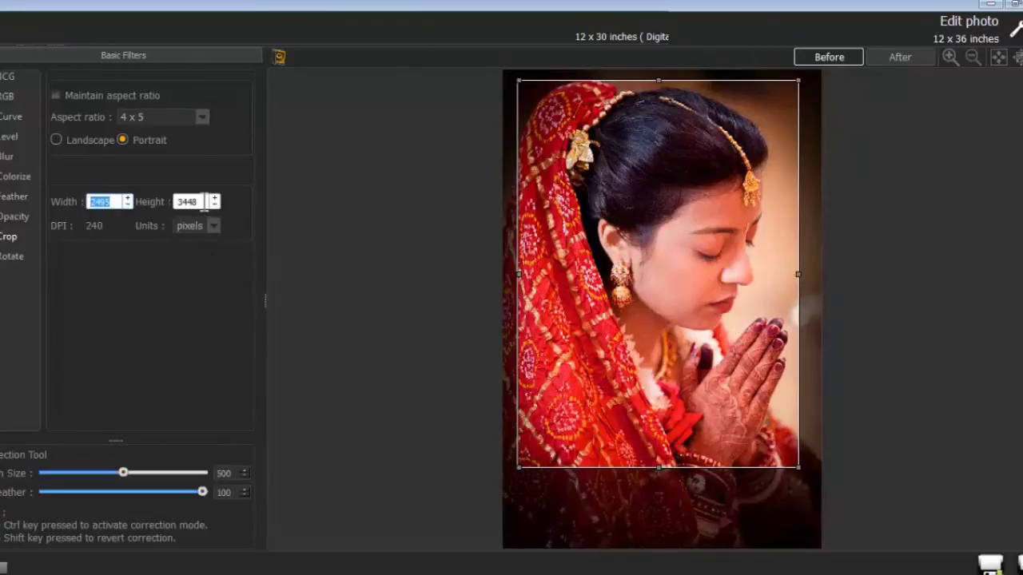
pyautogui.doubleClick(200, 202)
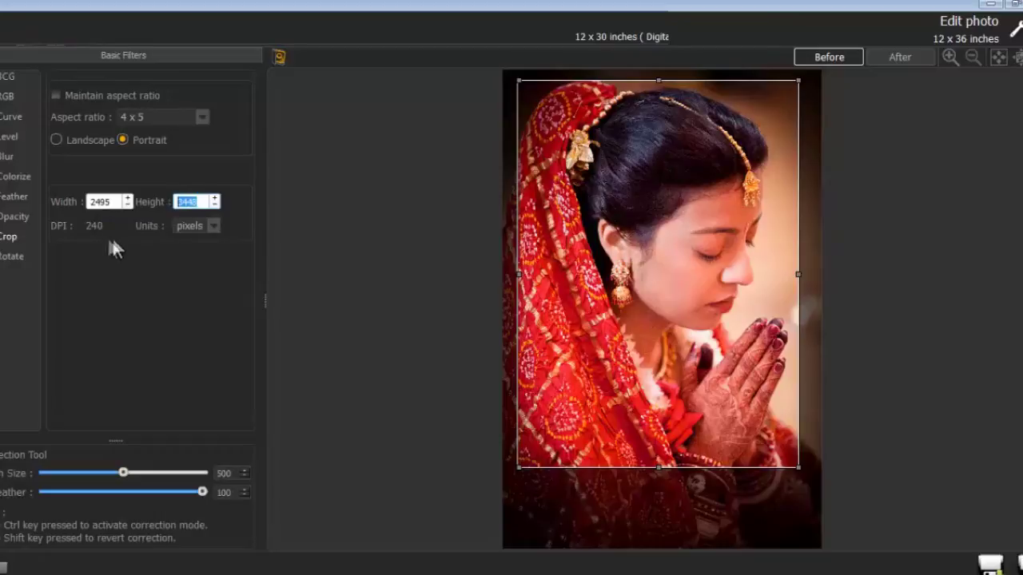
pyautogui.click(213, 227)
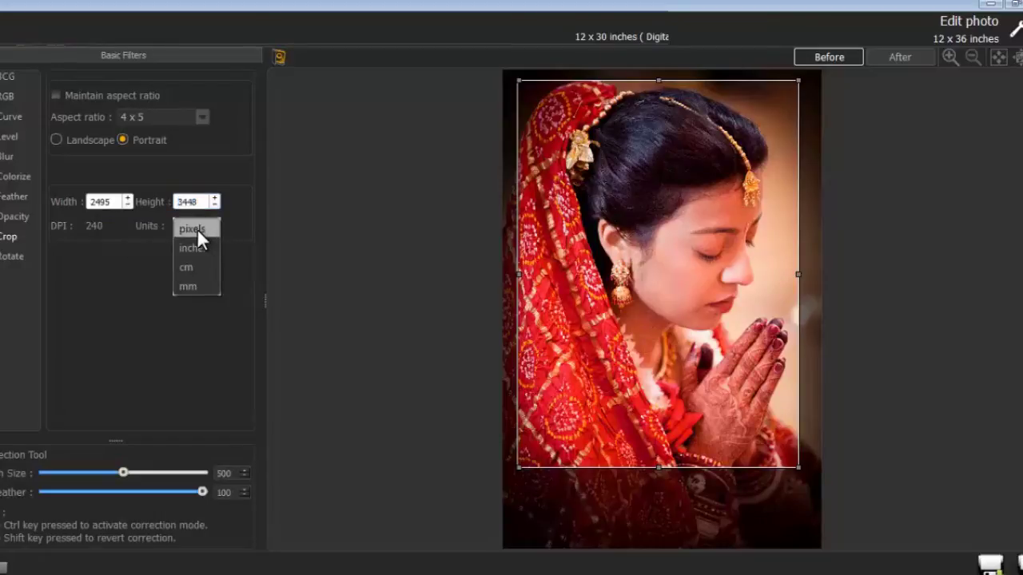
pyautogui.click(196, 228)
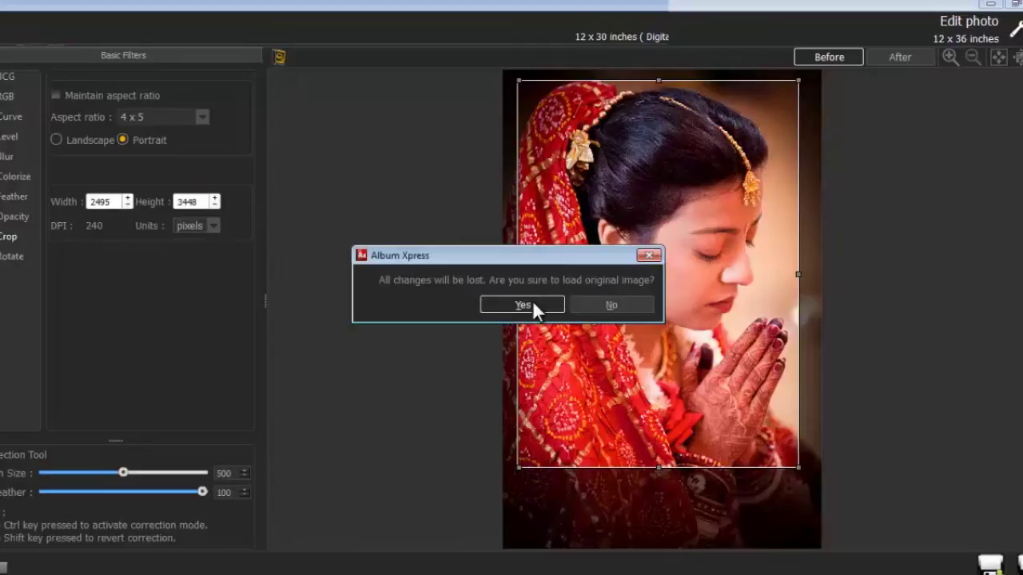
pyautogui.click(524, 306)
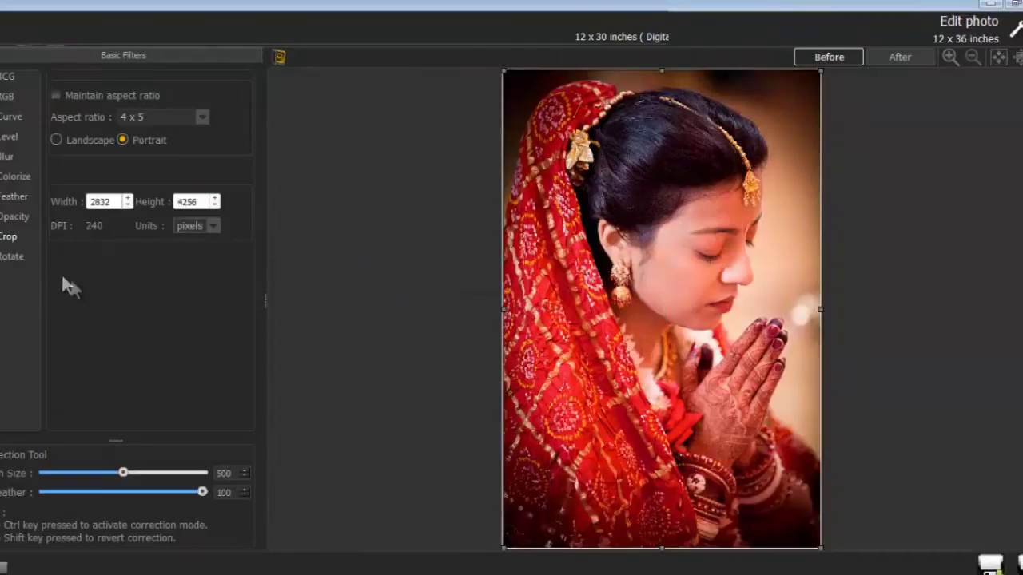
# Tilt the photo to −4 degrees, then reset the rotation angle to 0.
pyautogui.click(12, 256)
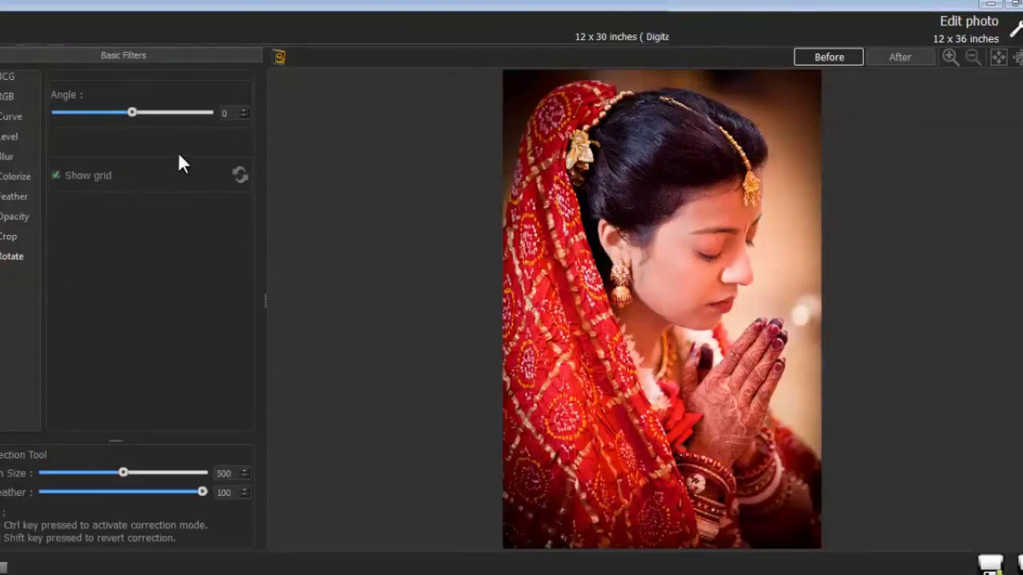
pyautogui.moveTo(132, 112); pyautogui.dragTo(126, 112)
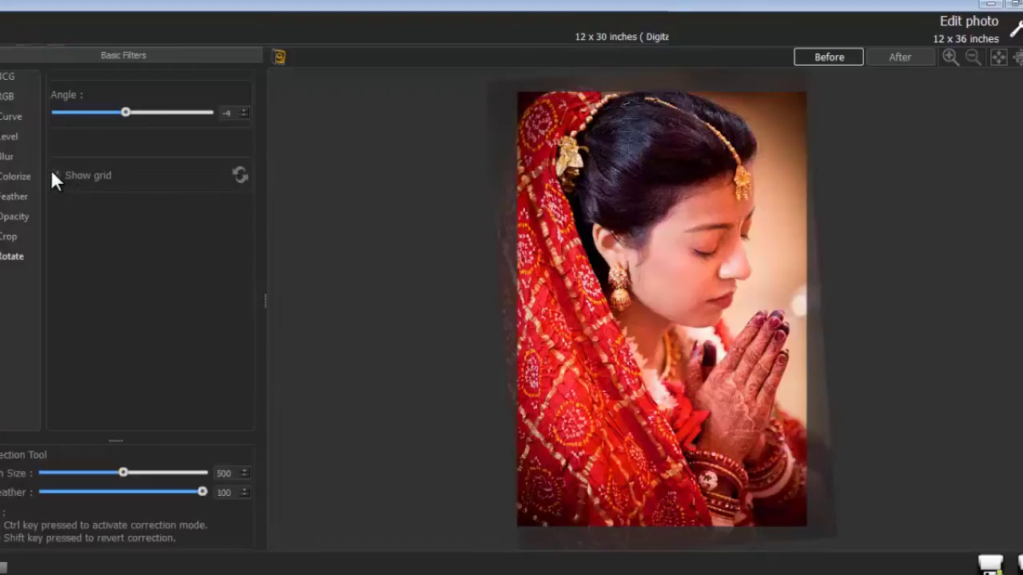
pyautogui.click(238, 176)
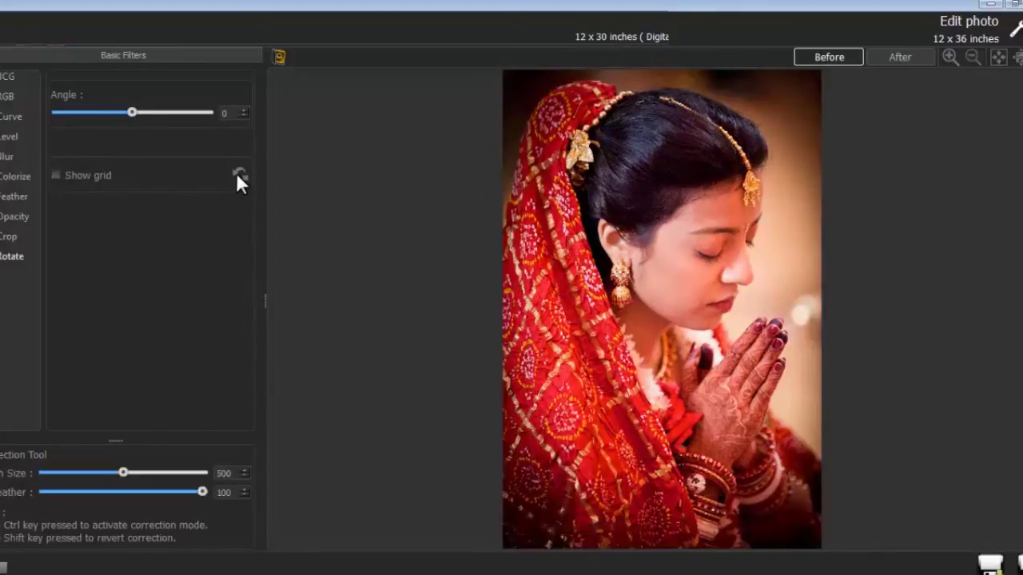
# Preview the artistic filters from Ripple through Charcoal Drawing.
pyautogui.click(2, 239)
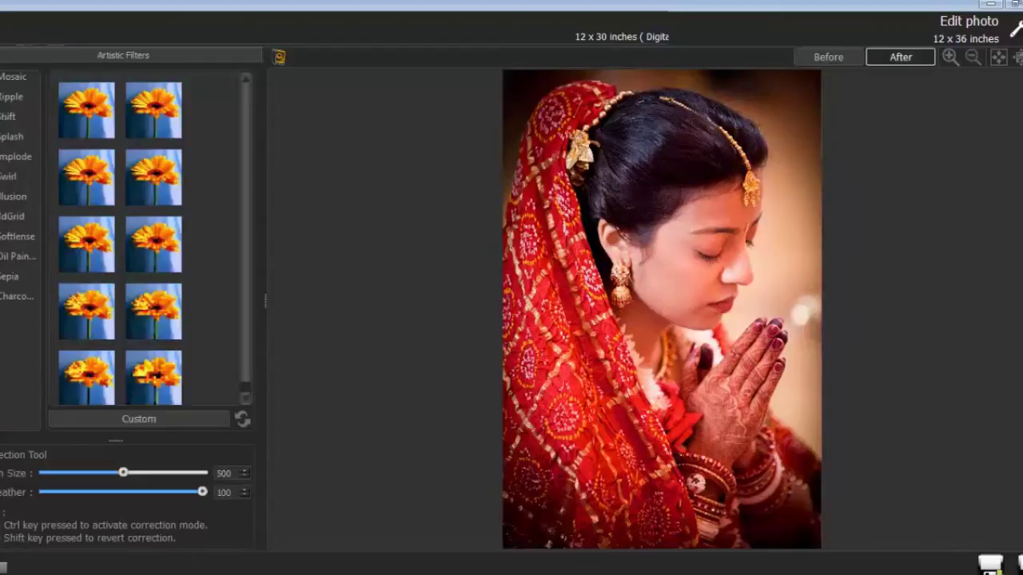
pyautogui.click(13, 96)
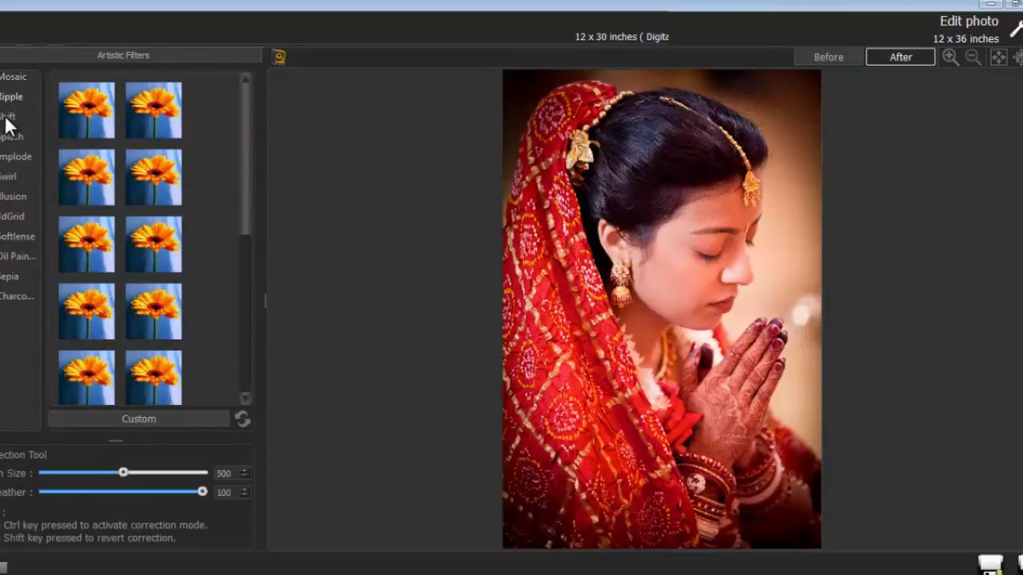
pyautogui.click(11, 138)
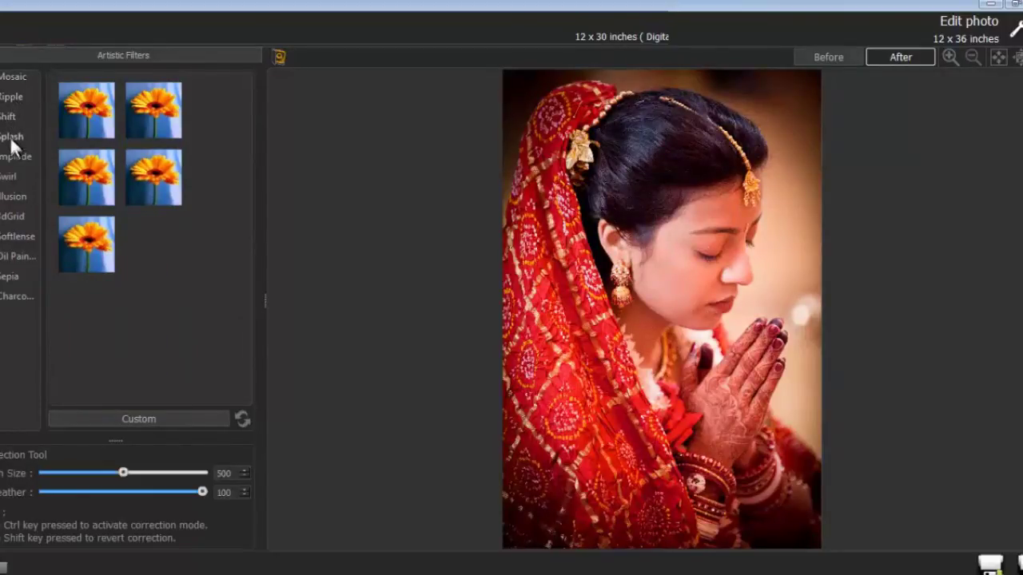
pyautogui.click(15, 157)
pyautogui.click(10, 177)
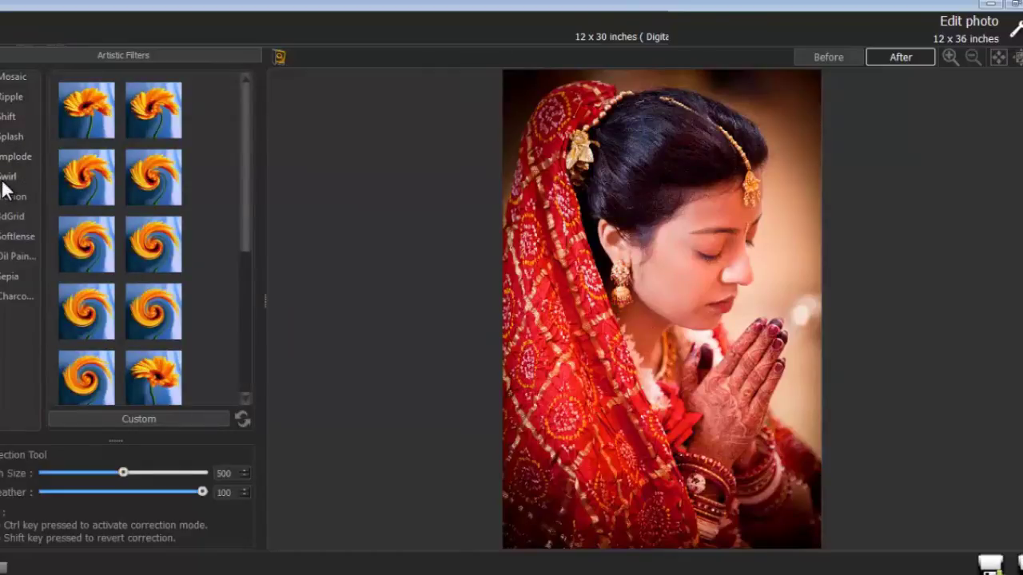
pyautogui.click(13, 198)
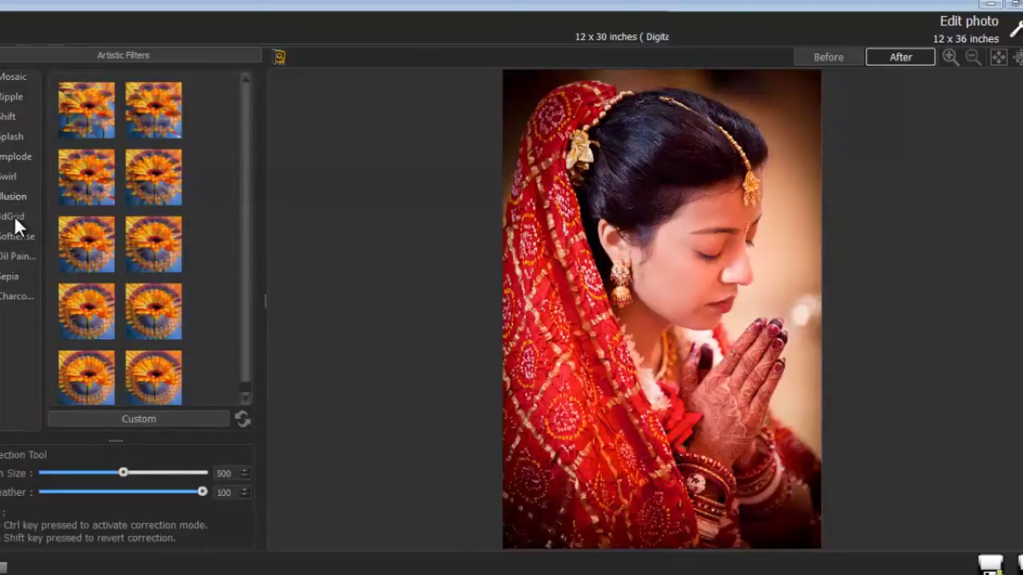
pyautogui.click(15, 220)
pyautogui.click(25, 238)
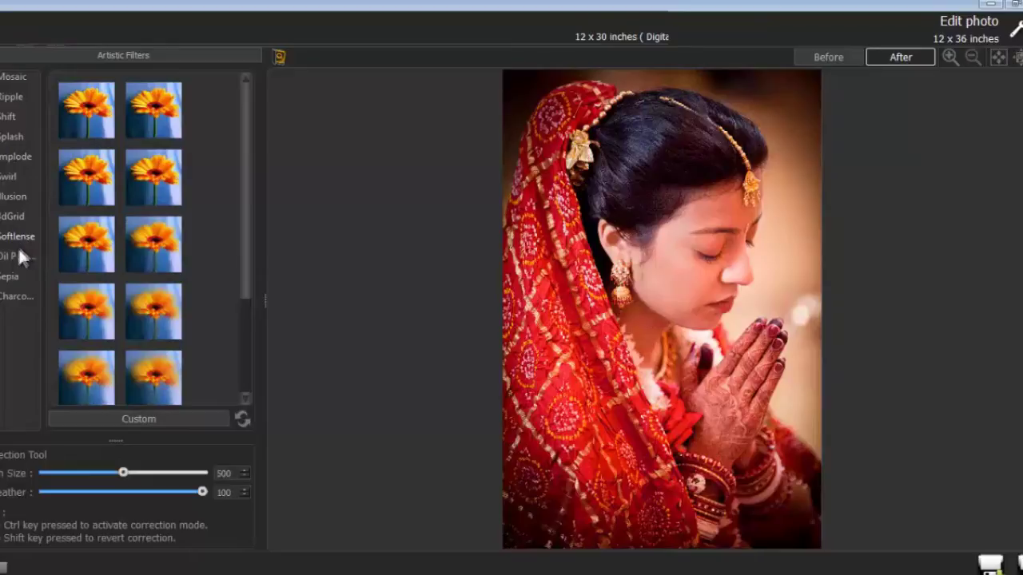
pyautogui.click(11, 257)
pyautogui.click(11, 276)
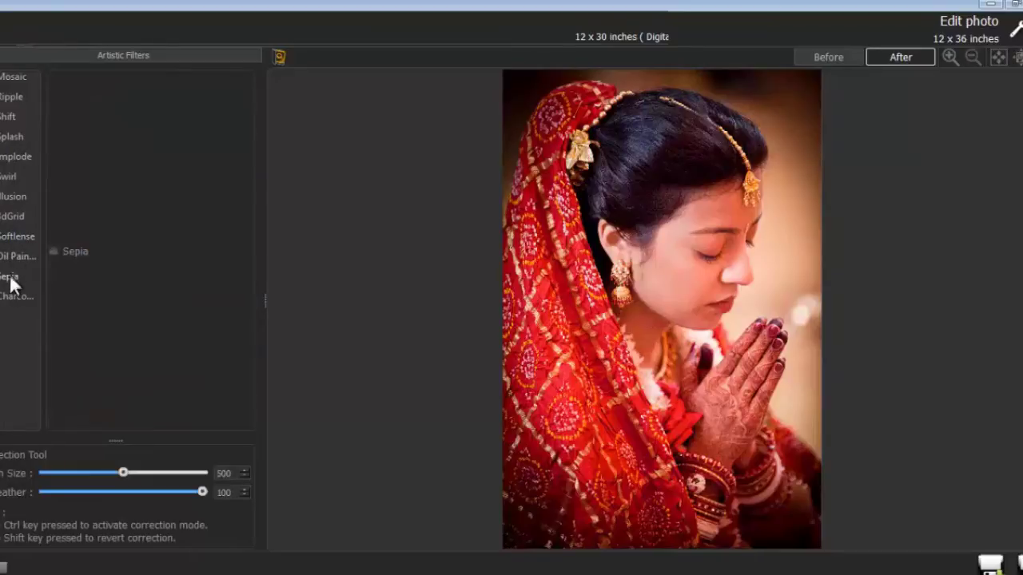
pyautogui.click(12, 297)
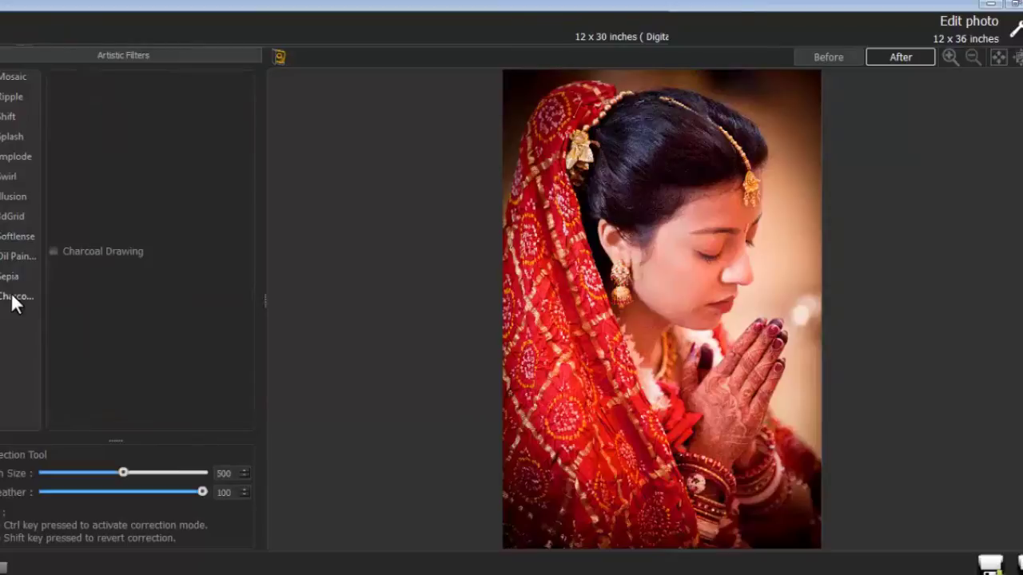
# Turn the photo sepia, then reload the original colours.
pyautogui.click(9, 276)
pyautogui.click(52, 251)
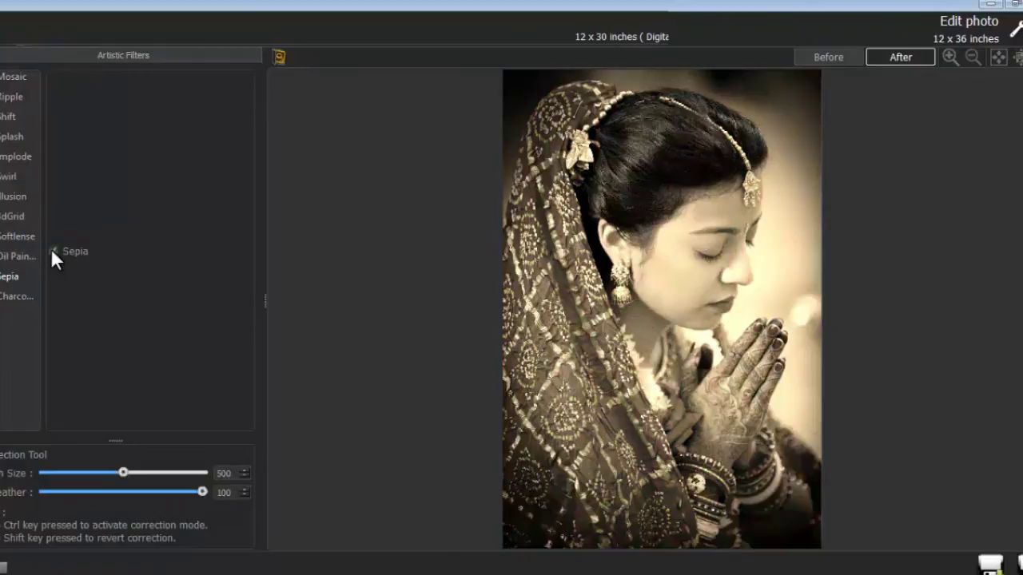
pyautogui.click(279, 57)
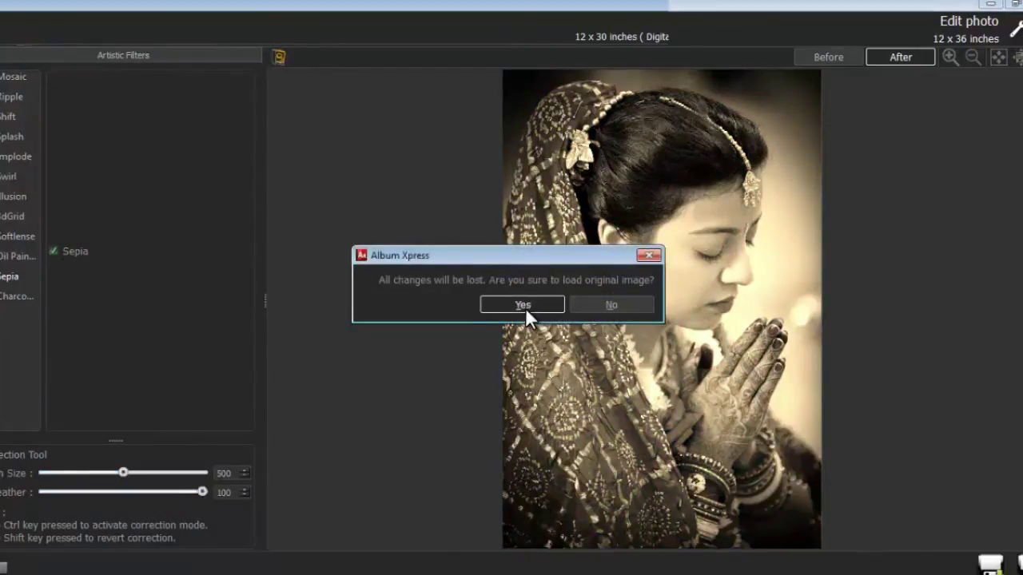
pyautogui.click(523, 306)
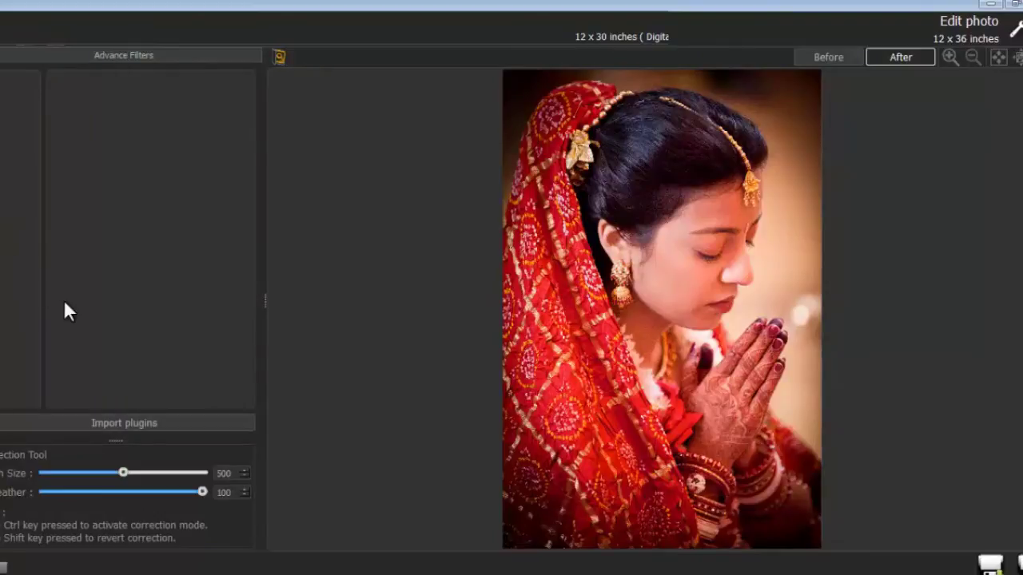
# Import all .8bf plugin files from the Photoshop plugins folder into Advance Filters.
pyautogui.click(146, 425)
pyautogui.doubleClick(178, 172)
pyautogui.click(178, 172)
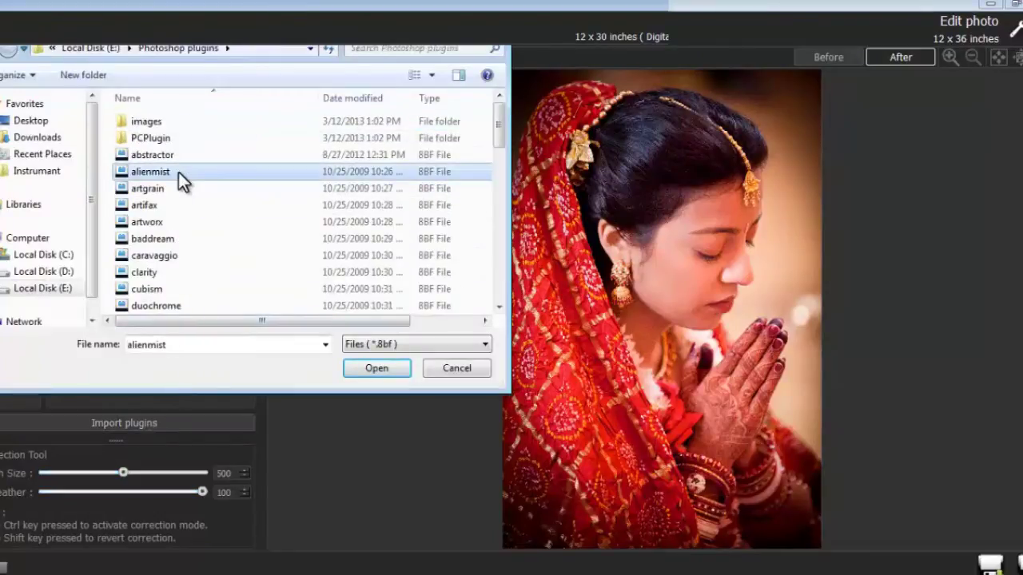
pyautogui.hotkey('ctrl', 'a')
pyautogui.click(378, 367)
# Apply the Bad Dream filter, then reload the original photo.
pyautogui.click(96, 160)
pyautogui.click(667, 342)
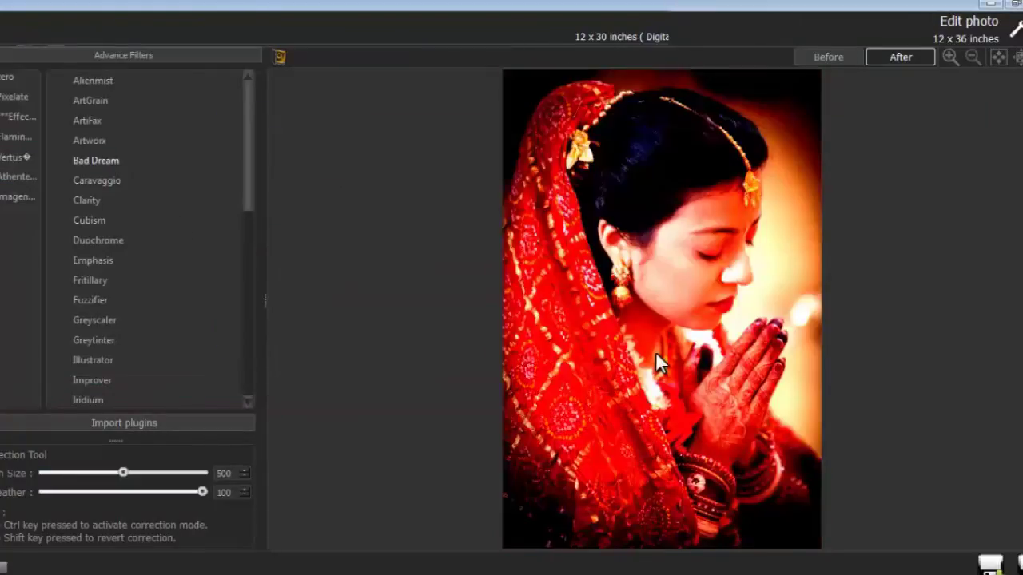
pyautogui.click(279, 56)
pyautogui.click(520, 303)
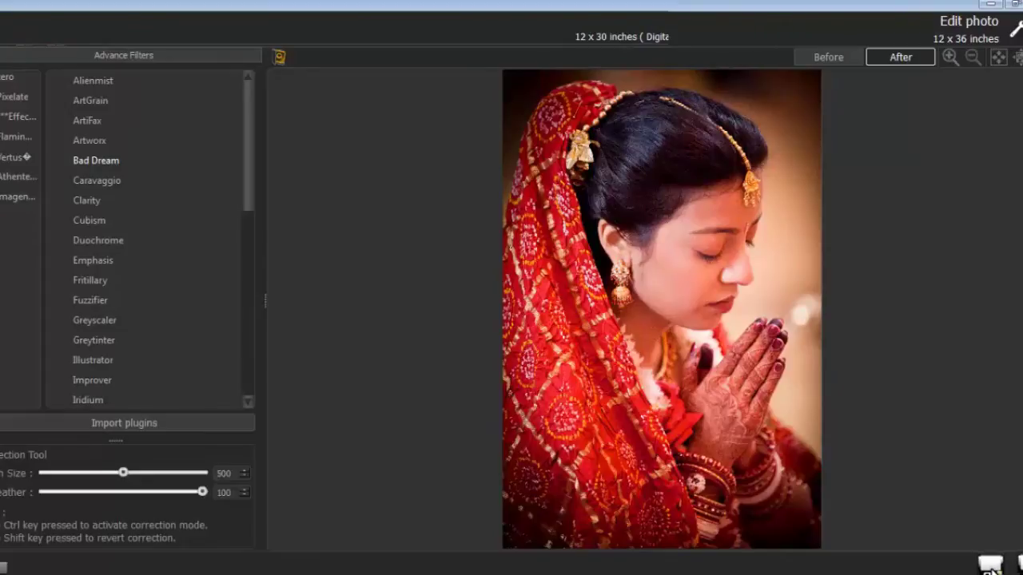
# Save the enhanced bride photo as Wedding_39-copy, then select the groom's portrait on page 7-8.
pyautogui.click(990, 566)
pyautogui.moveTo(533, 297); pyautogui.dragTo(428, 295)
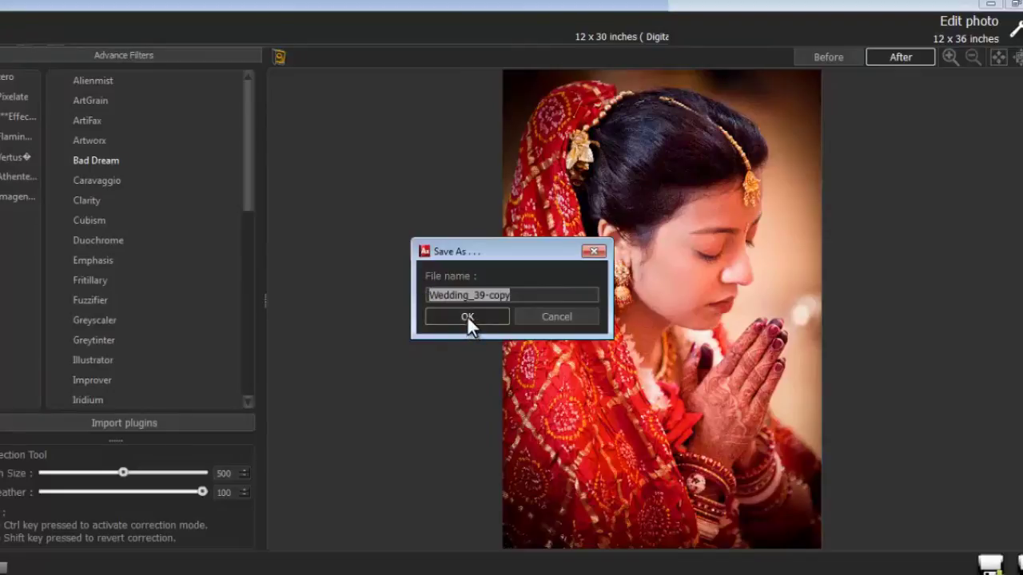
pyautogui.click(466, 316)
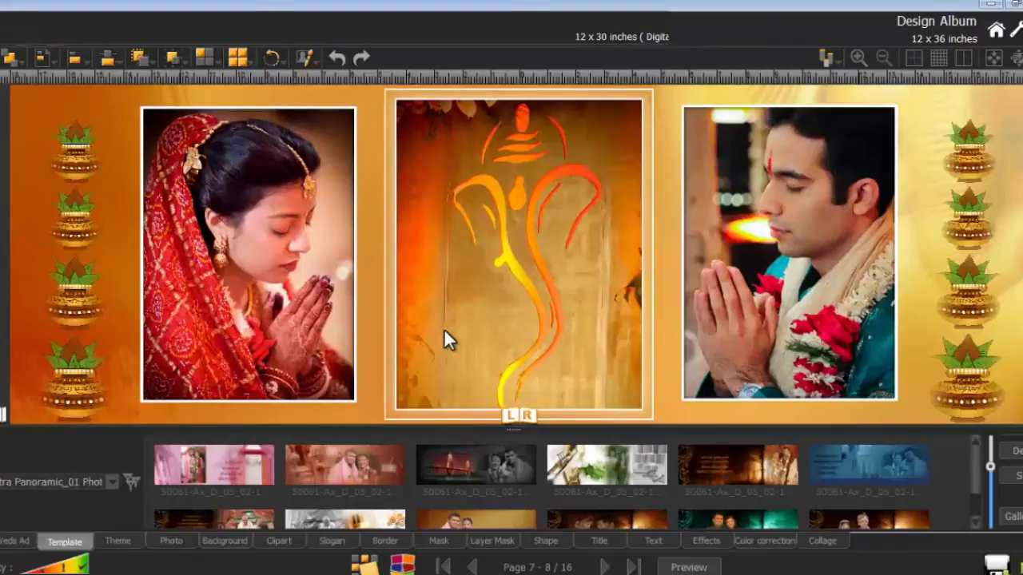
pyautogui.click(794, 257)
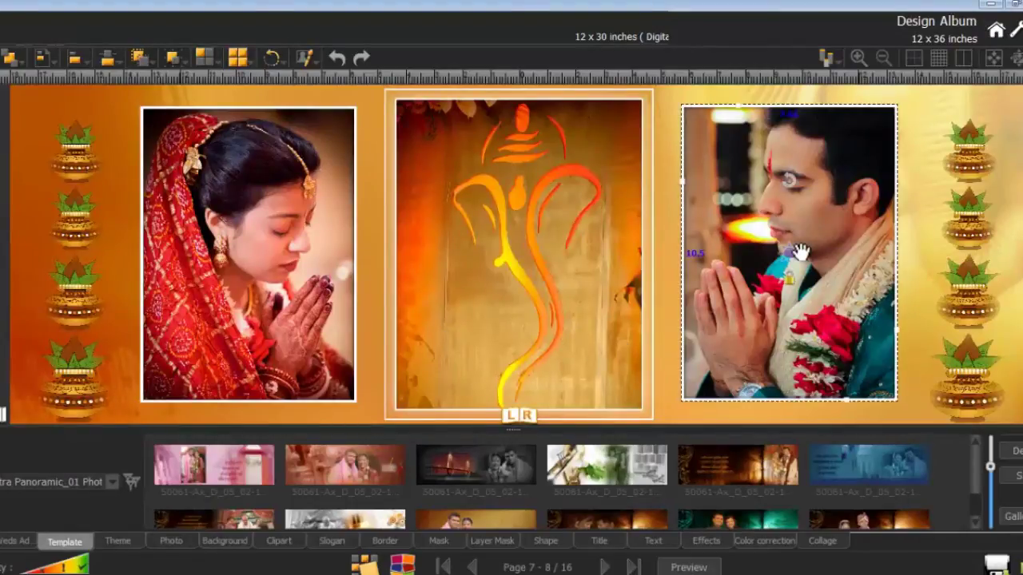
pyautogui.click(305, 58)
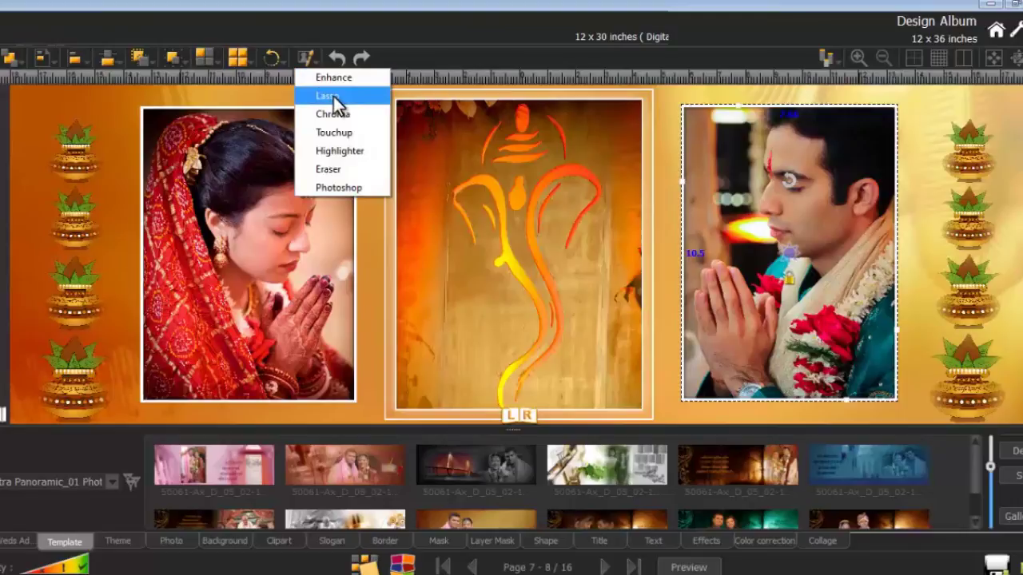
# Trace a Lasso outline around the groom, preview the cutout, and save it as Wedding_31-copy-copy.
pyautogui.click(333, 96)
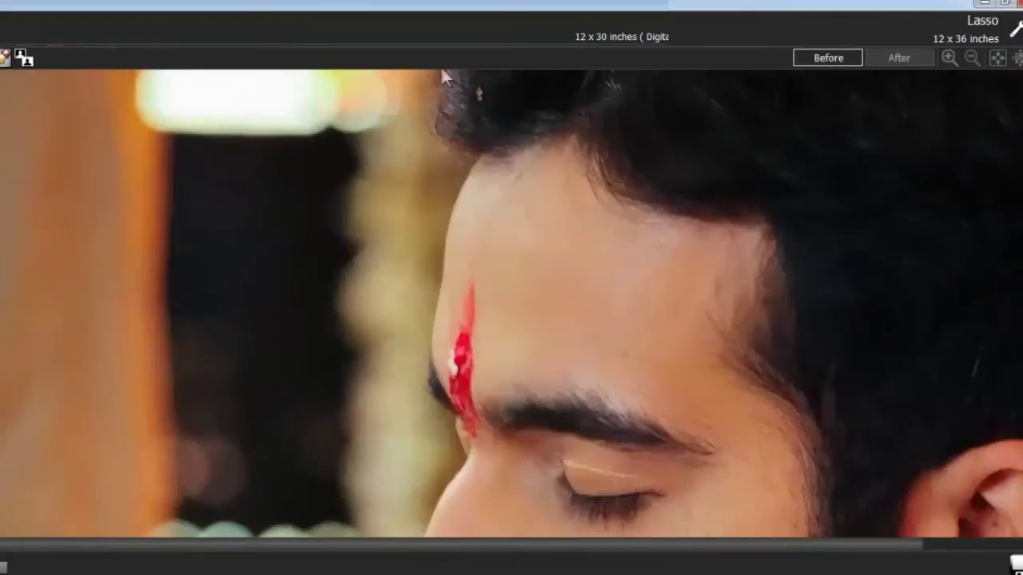
pyautogui.scroll(3, 478, 88)
pyautogui.moveTo(439, 74)
pyautogui.mouseDown()
pyautogui.moveTo(486, 164)
pyautogui.moveTo(427, 384)
pyautogui.moveTo(445, 414)
pyautogui.mouseUp()
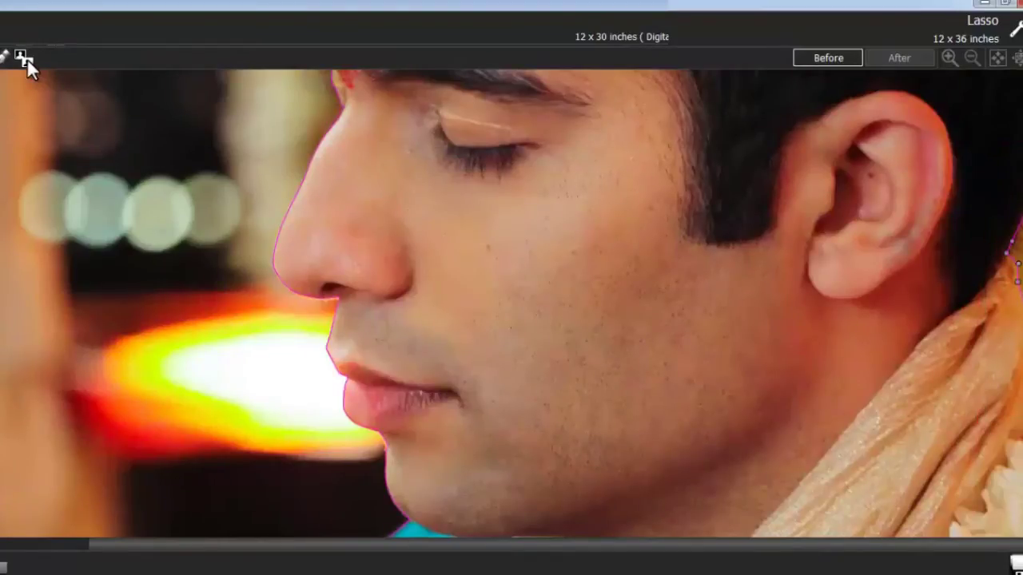
pyautogui.click(997, 59)
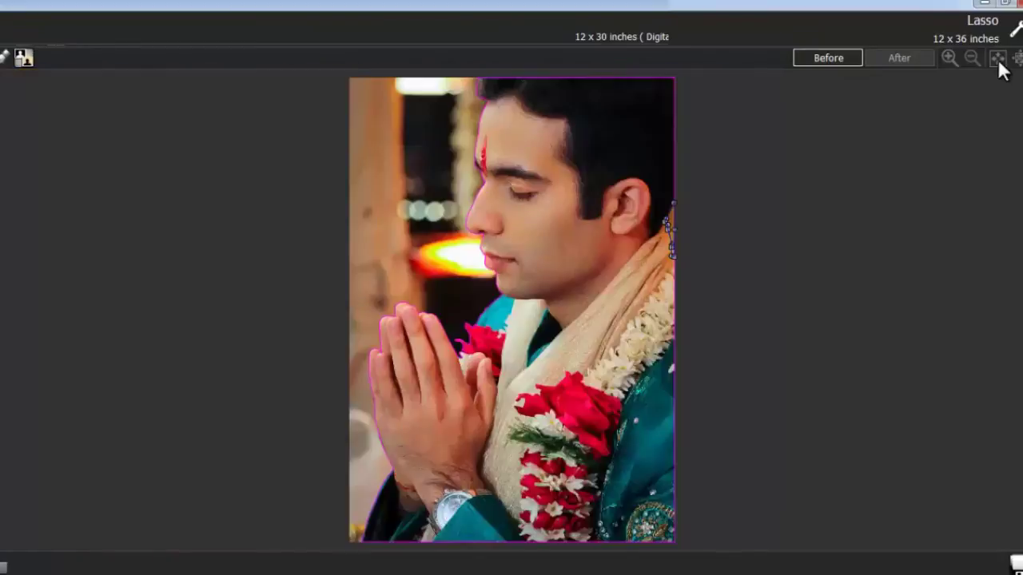
pyautogui.click(898, 57)
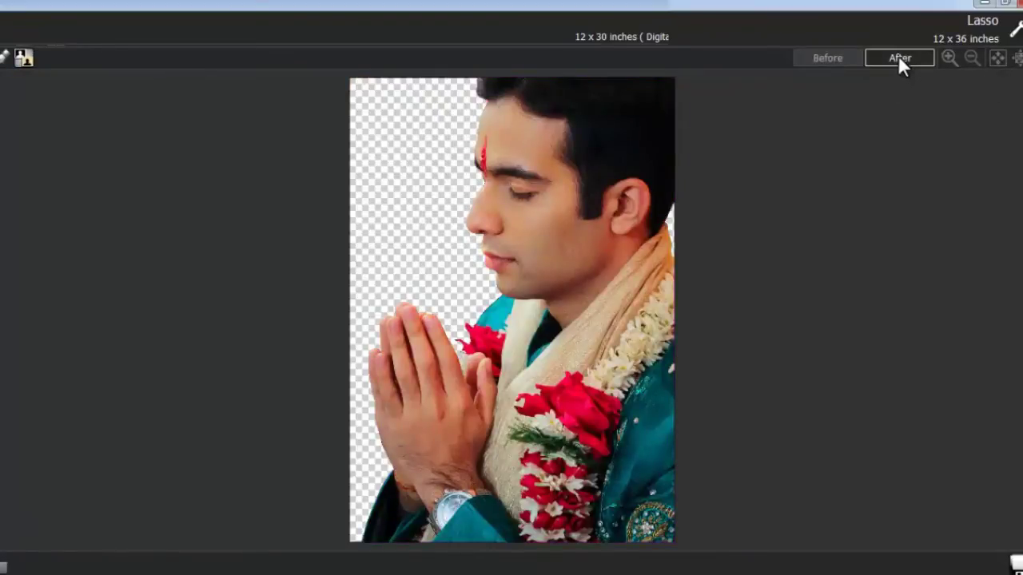
pyautogui.click(1017, 562)
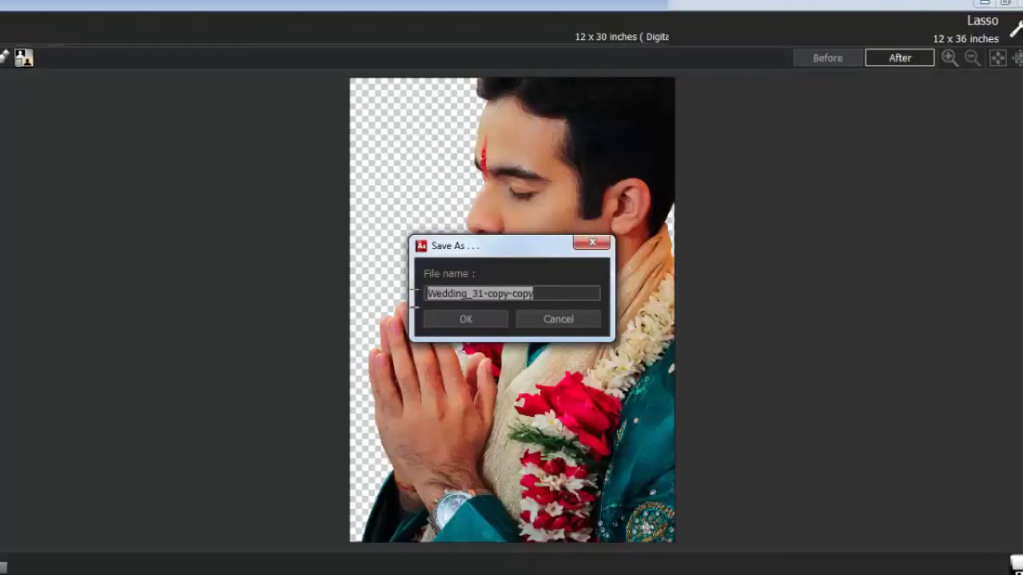
pyautogui.click(465, 318)
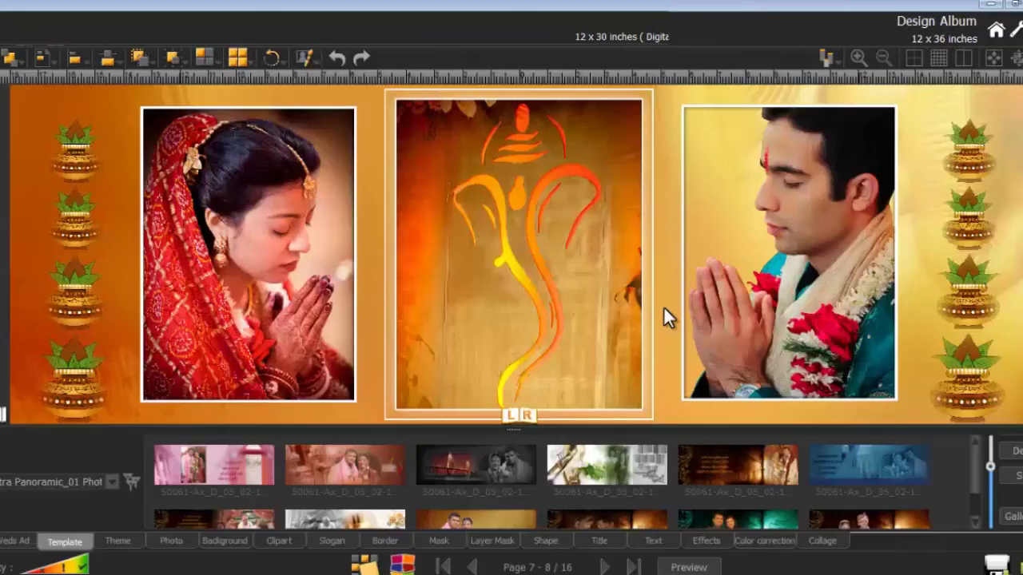
# Go to pages 9–10 and open the green-screen couple photo in Chroma.
pyautogui.click(603, 566)
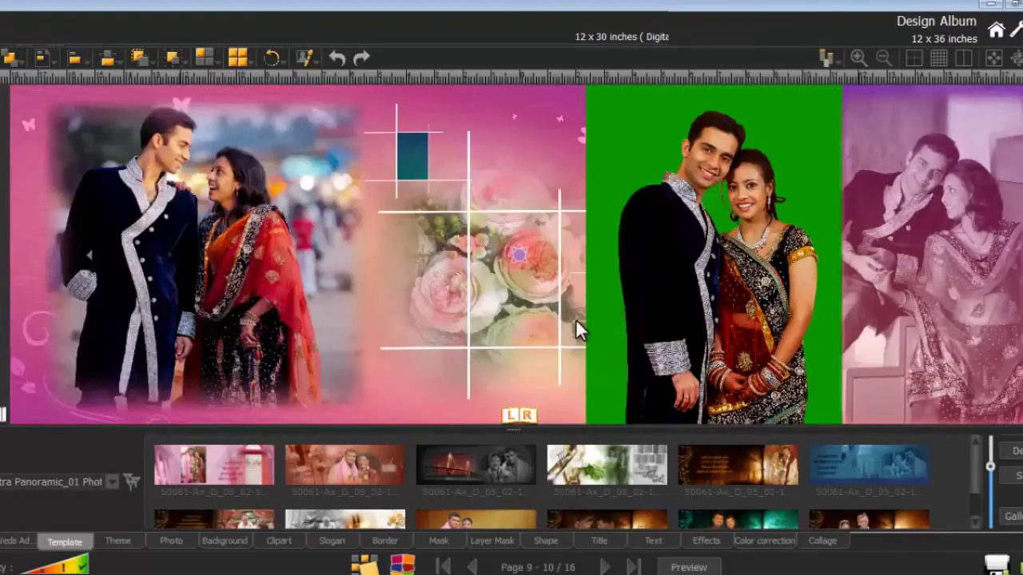
pyautogui.click(674, 265)
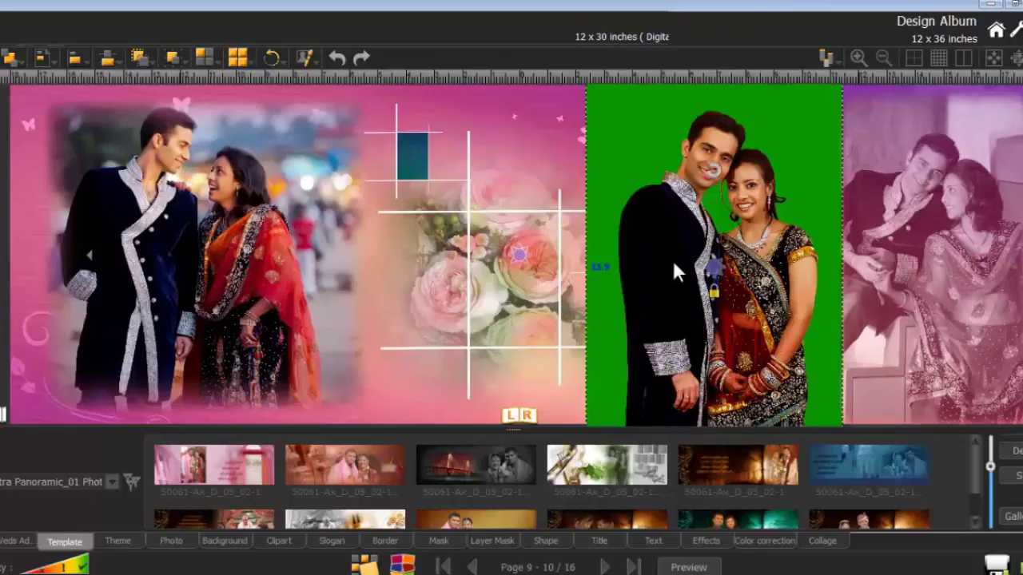
pyautogui.click(303, 57)
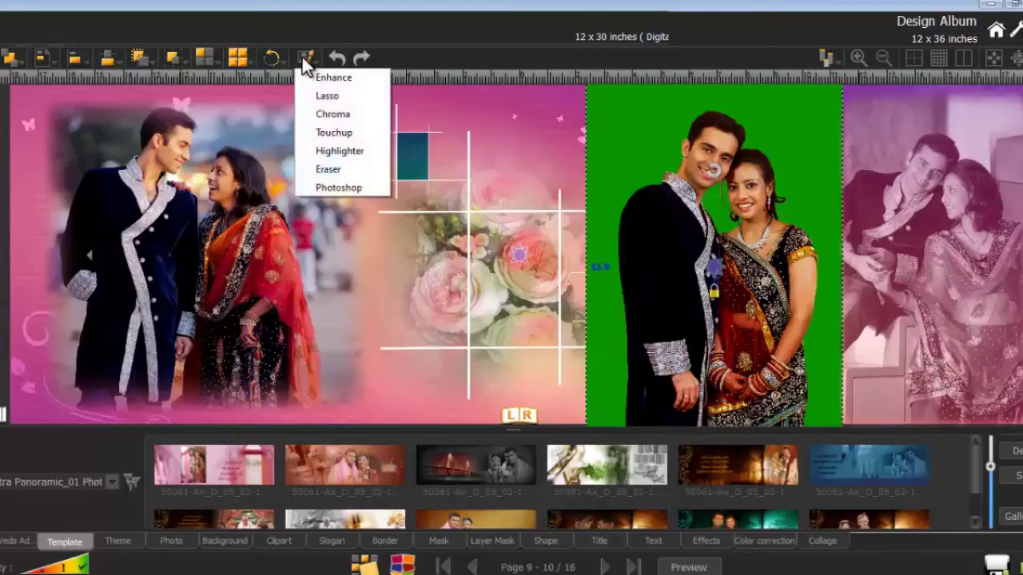
pyautogui.click(340, 115)
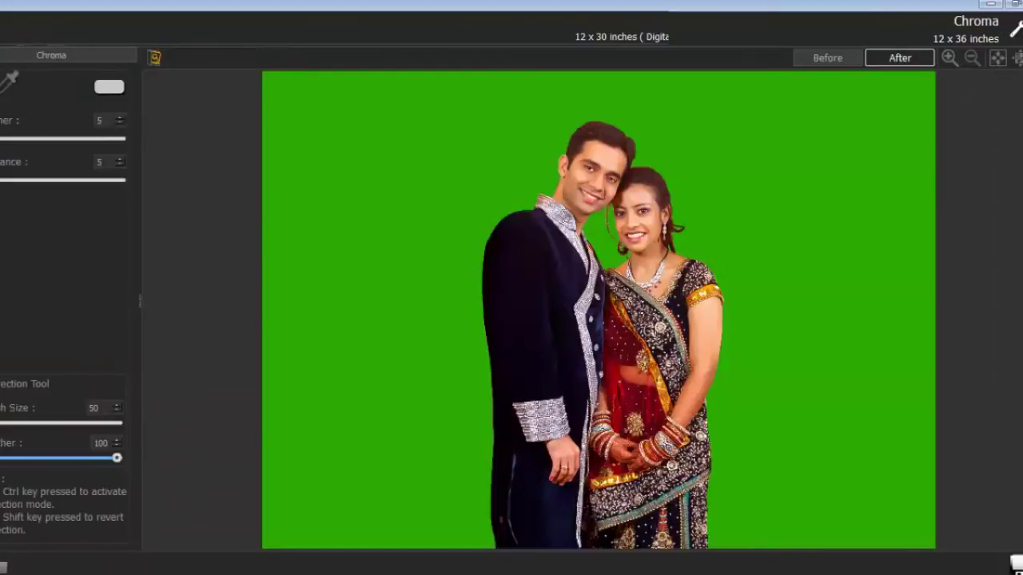
# Key out the green backdrop, adjust feather and tolerance, and save as Wedding_153-copy.
pyautogui.click(542, 164)
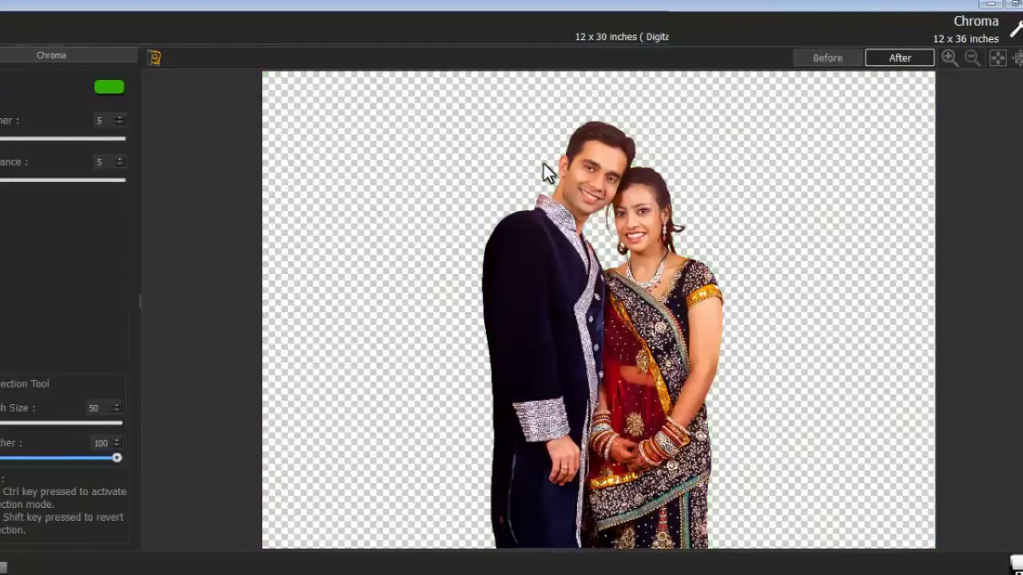
pyautogui.doubleClick(99, 121)
pyautogui.doubleClick(96, 162)
pyautogui.doubleClick(105, 407)
pyautogui.doubleClick(90, 444)
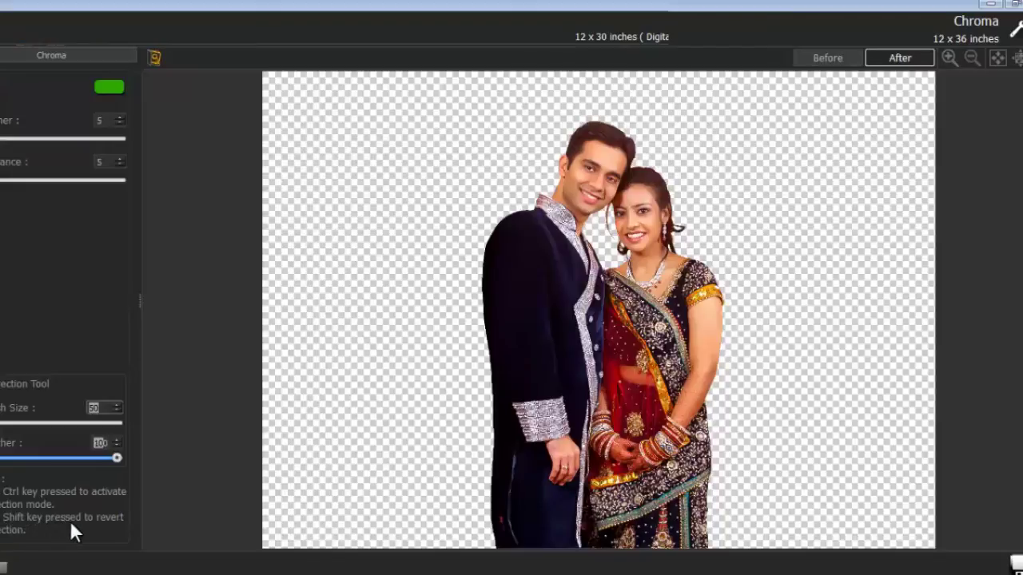
pyautogui.click(441, 372)
pyautogui.click(1011, 564)
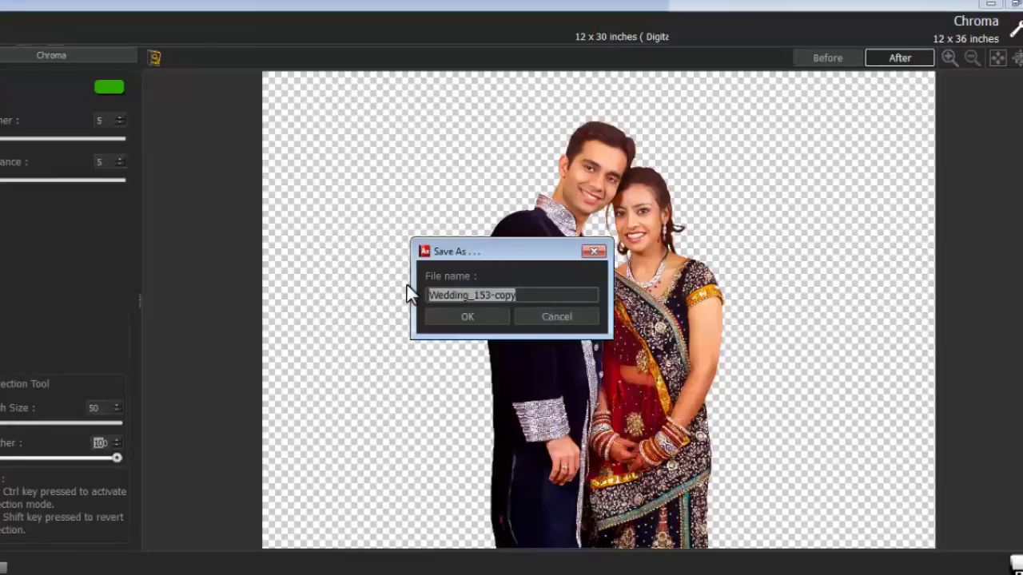
pyautogui.click(468, 316)
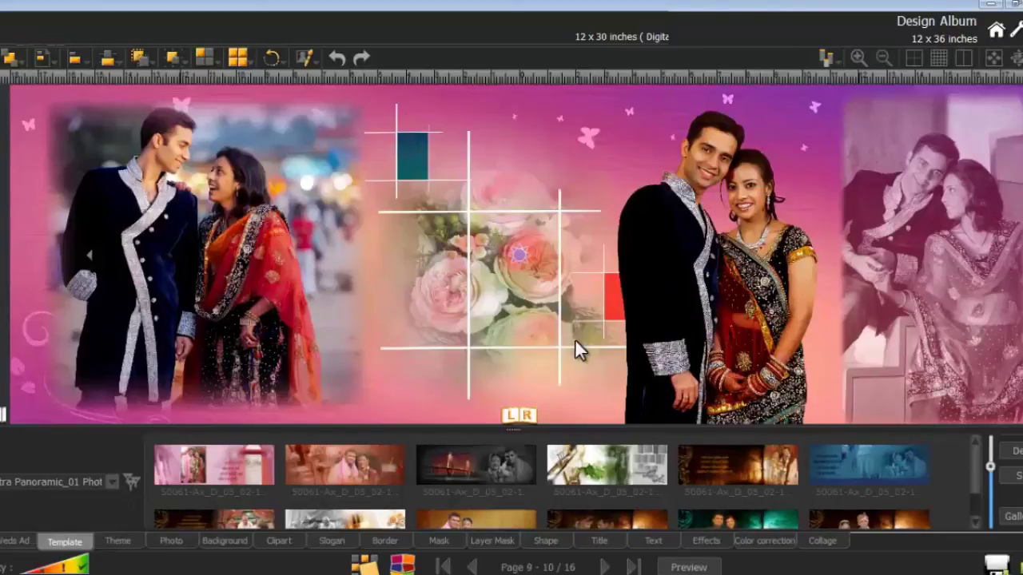
# Open the couple photo in Eraser with a brush size of 200.
pyautogui.click(685, 294)
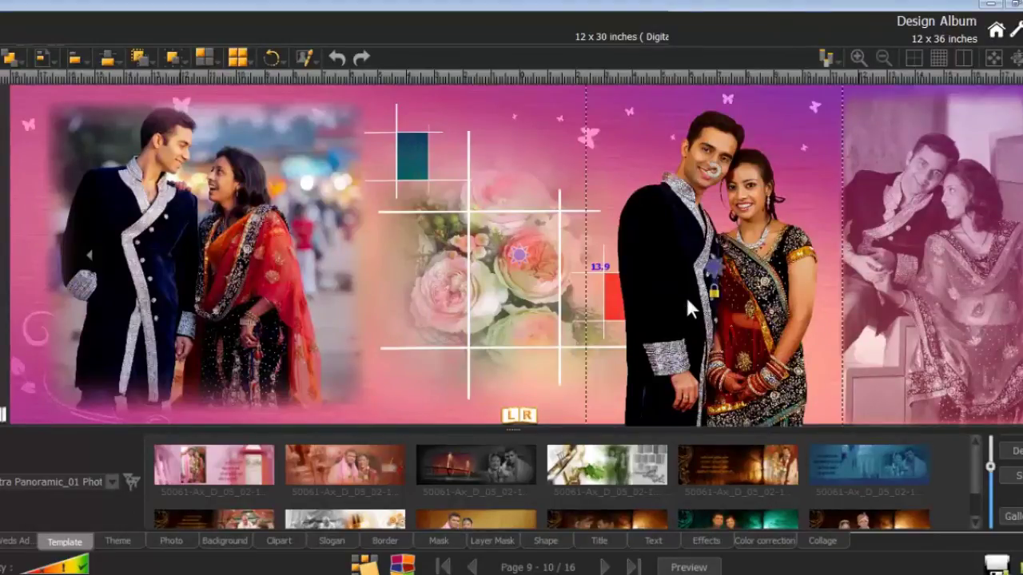
pyautogui.click(305, 58)
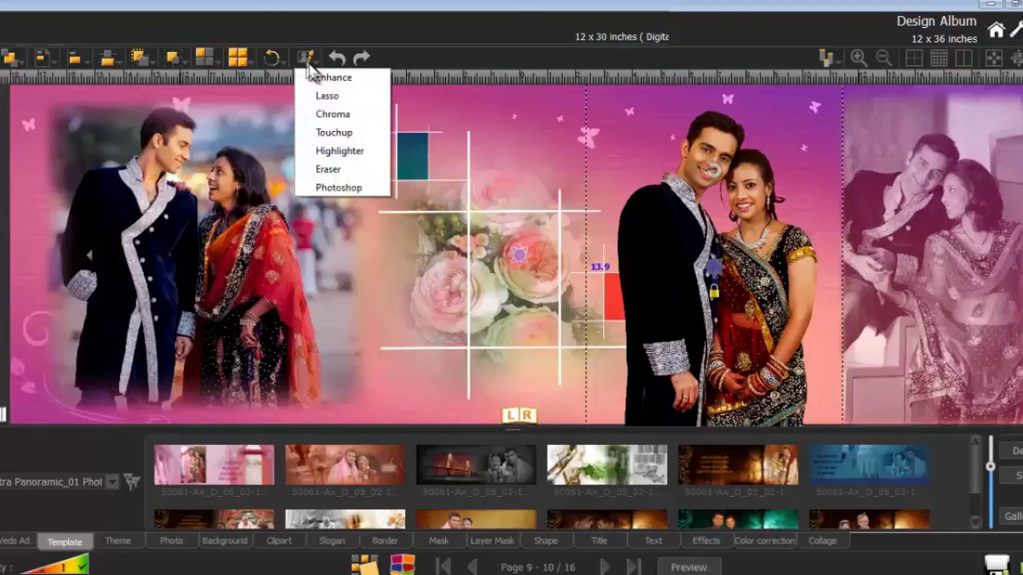
pyautogui.click(346, 178)
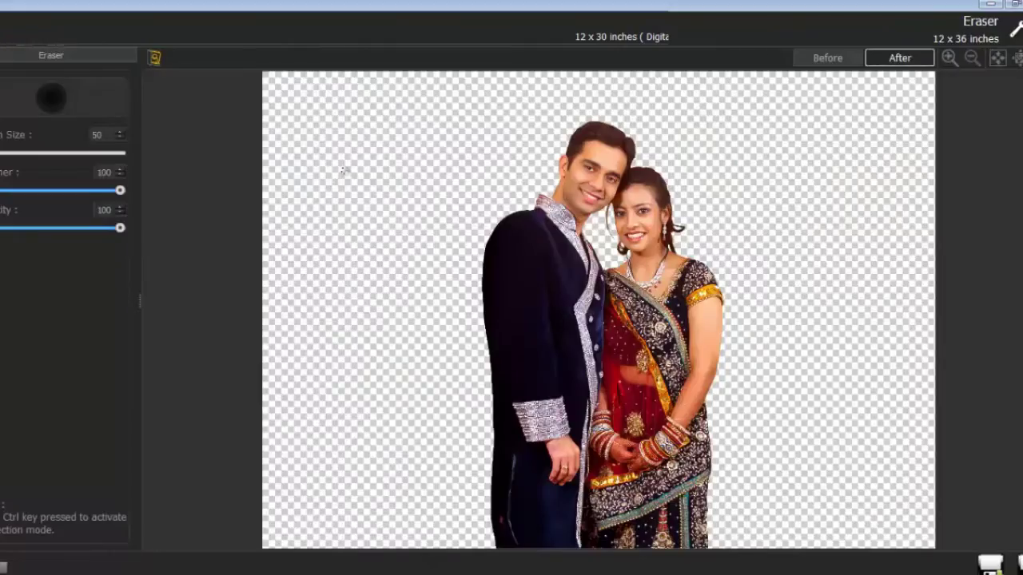
pyautogui.doubleClick(109, 134)
pyautogui.write('200')
pyautogui.doubleClick(104, 172)
pyautogui.doubleClick(115, 209)
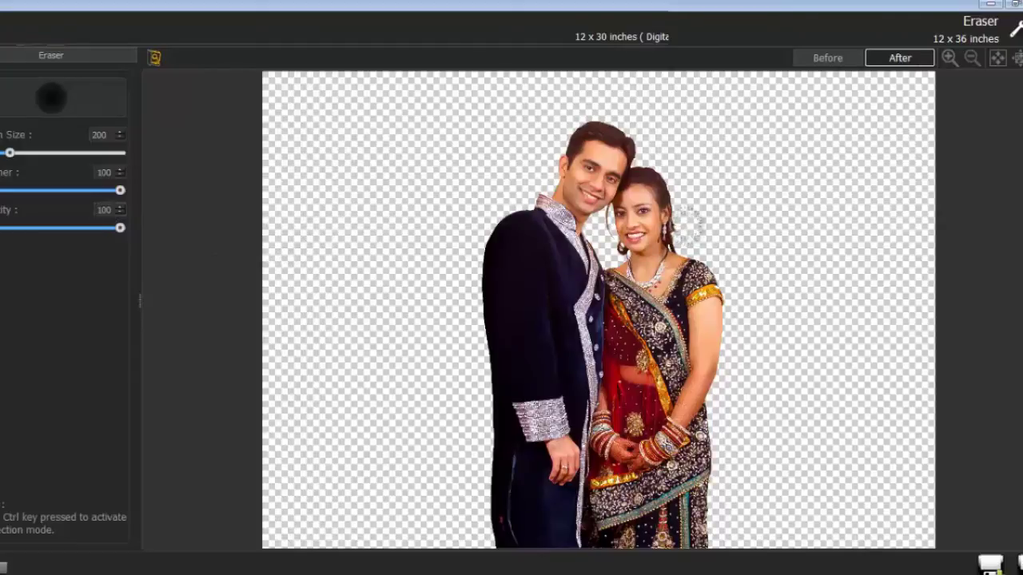
# Erase the leftover background at the woman's shoulder and save as Wedding_153-copy-copy.
pyautogui.moveTo(685, 232); pyautogui.dragTo(679, 270)
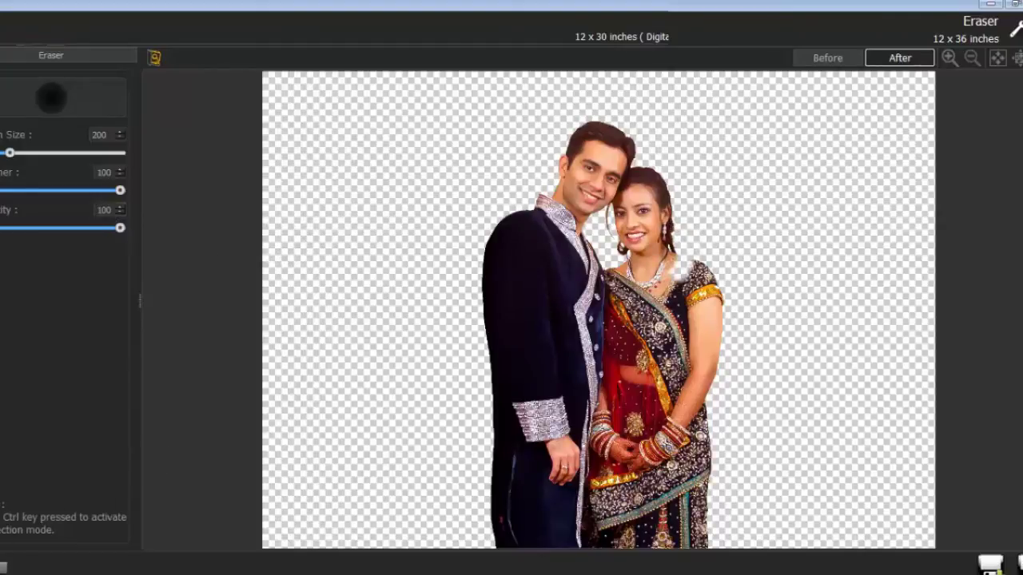
pyautogui.moveTo(675, 268); pyautogui.dragTo(695, 264)
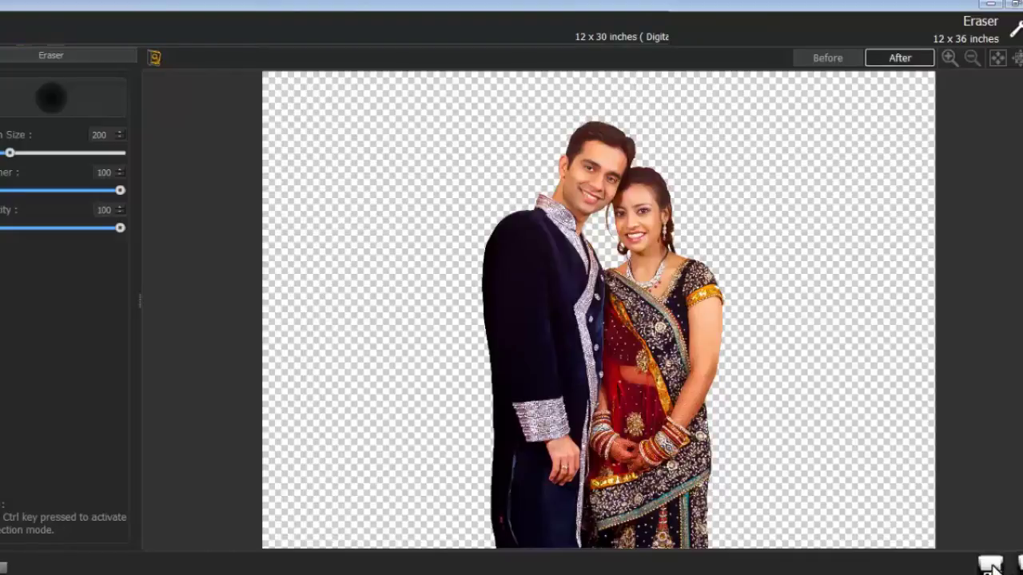
pyautogui.click(991, 566)
pyautogui.moveTo(567, 298); pyautogui.dragTo(419, 295)
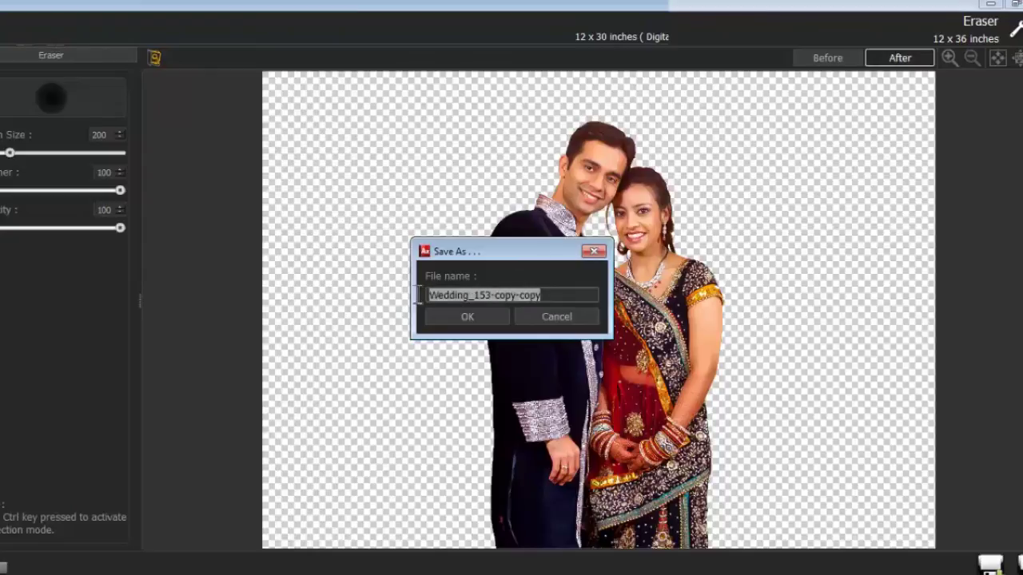
pyautogui.click(466, 313)
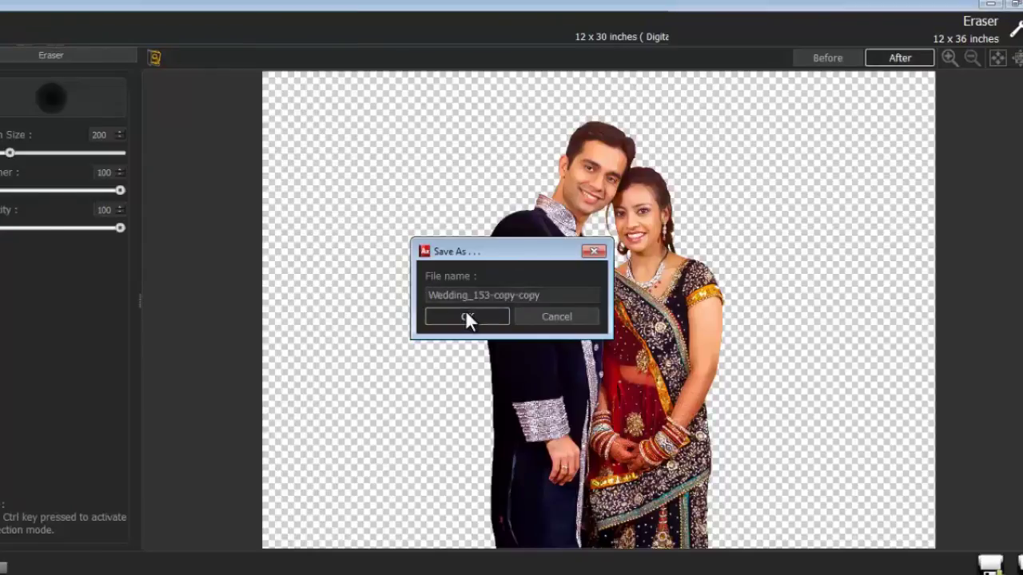
# Finish saving Wedding_153-copy-copy, then open the woman's photo in Touchup with brush 30, opacity 70.
pyautogui.click(610, 566)
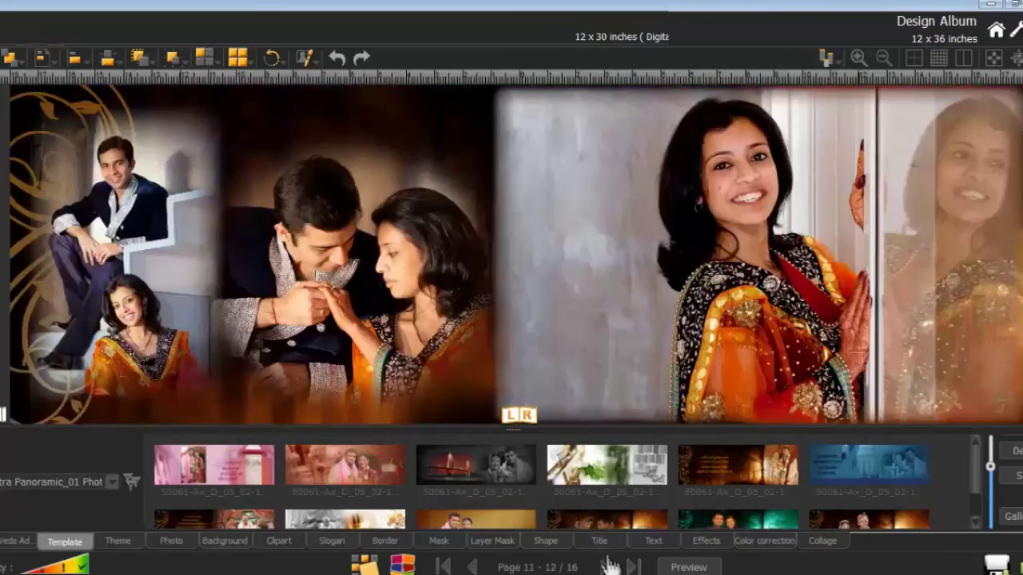
pyautogui.click(722, 253)
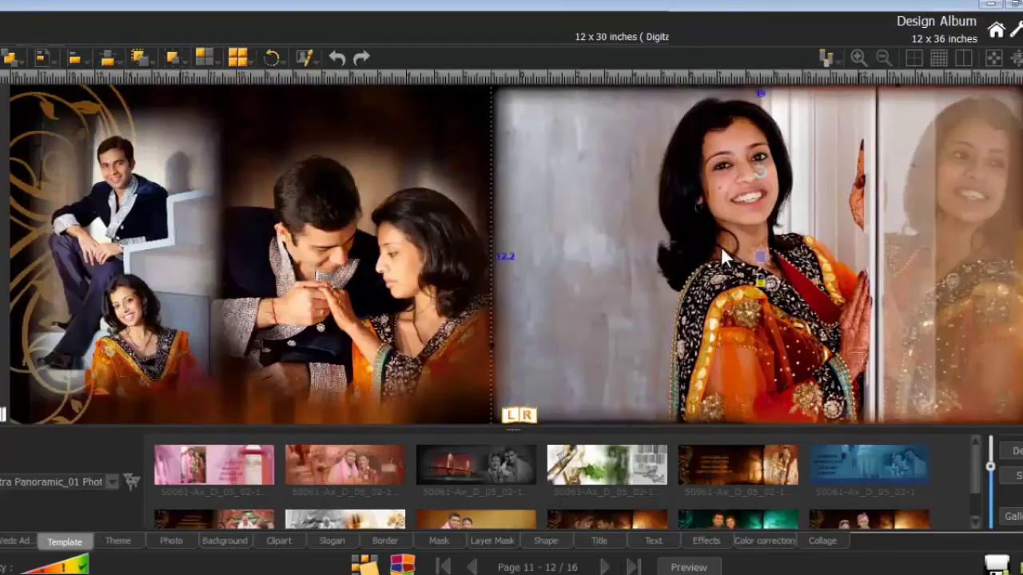
pyautogui.click(310, 62)
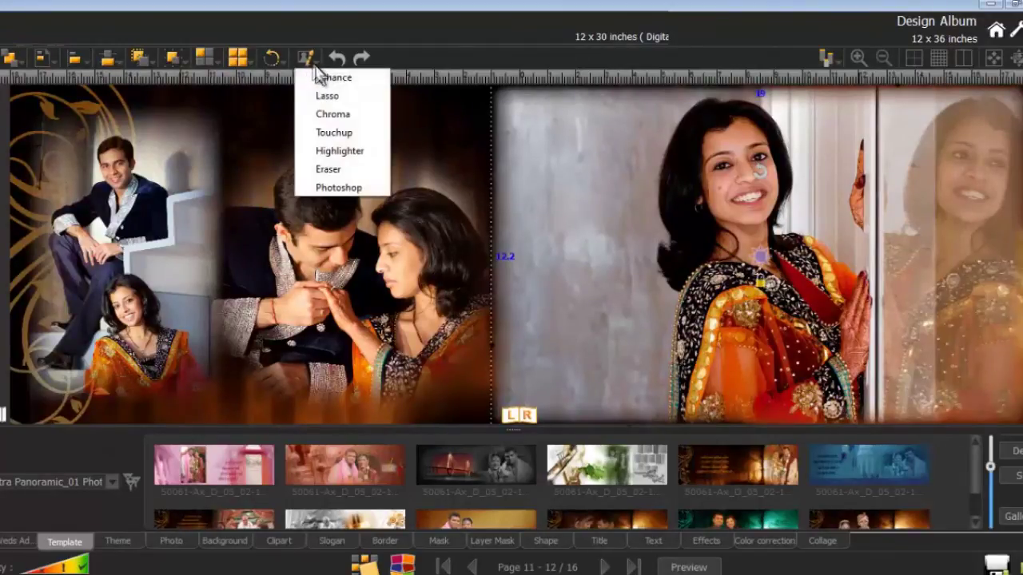
pyautogui.click(344, 134)
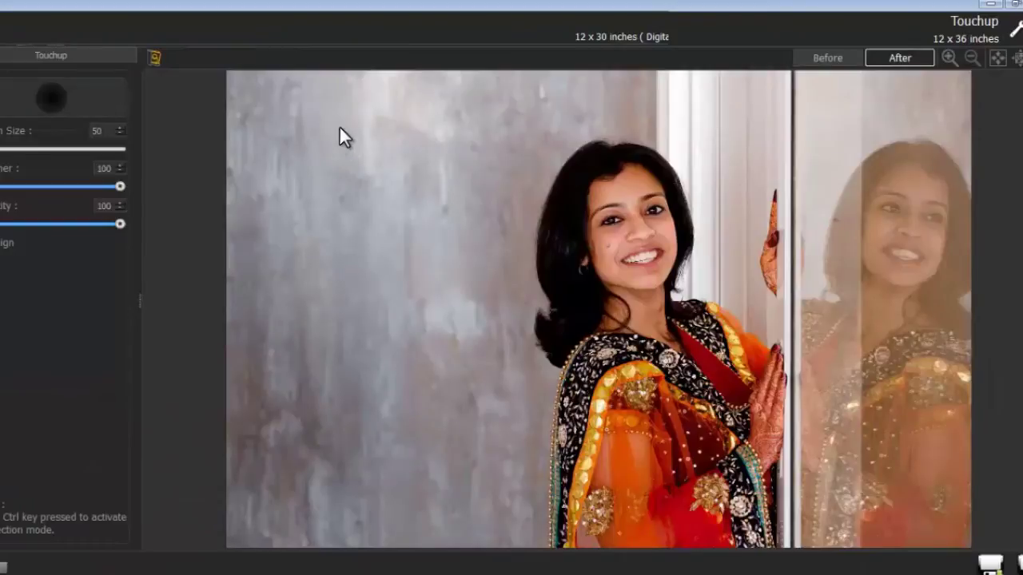
pyautogui.doubleClick(93, 131)
pyautogui.press('Tab')
pyautogui.doubleClick(98, 206)
pyautogui.write('70')
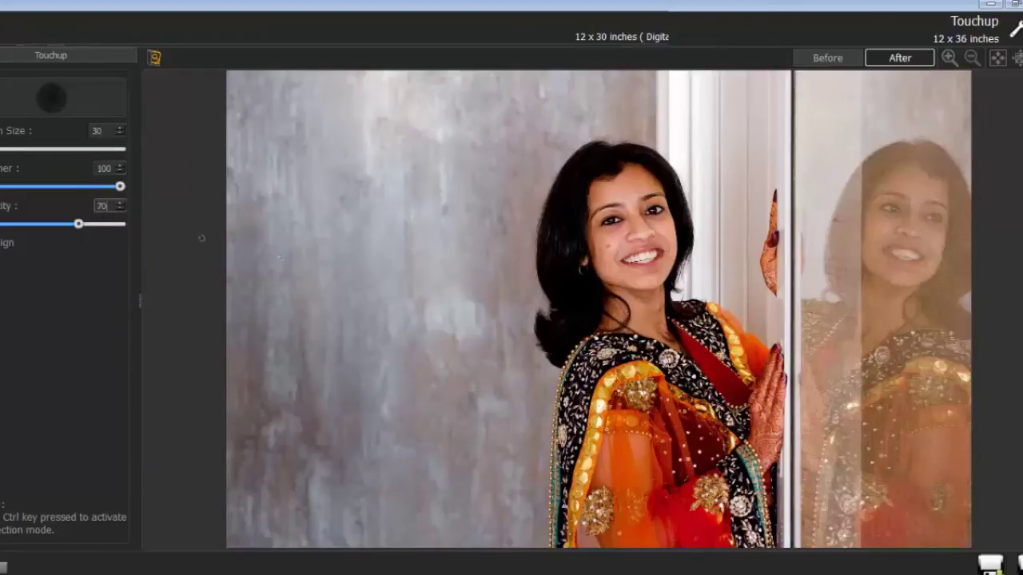
# Clone clean cheek skin over the mole on the woman's cheek.
pyautogui.click(997, 57)
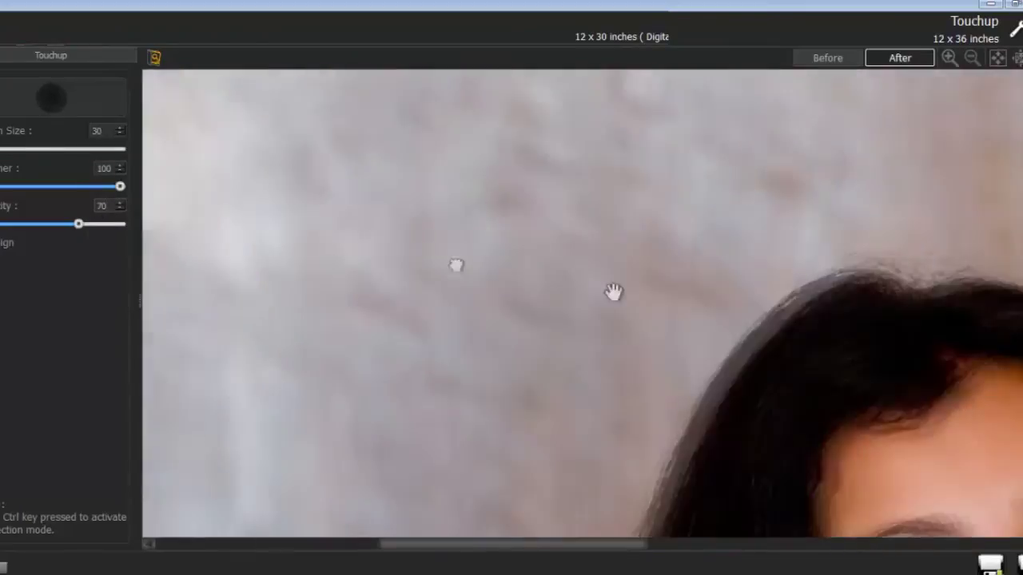
pyautogui.click(512, 292)
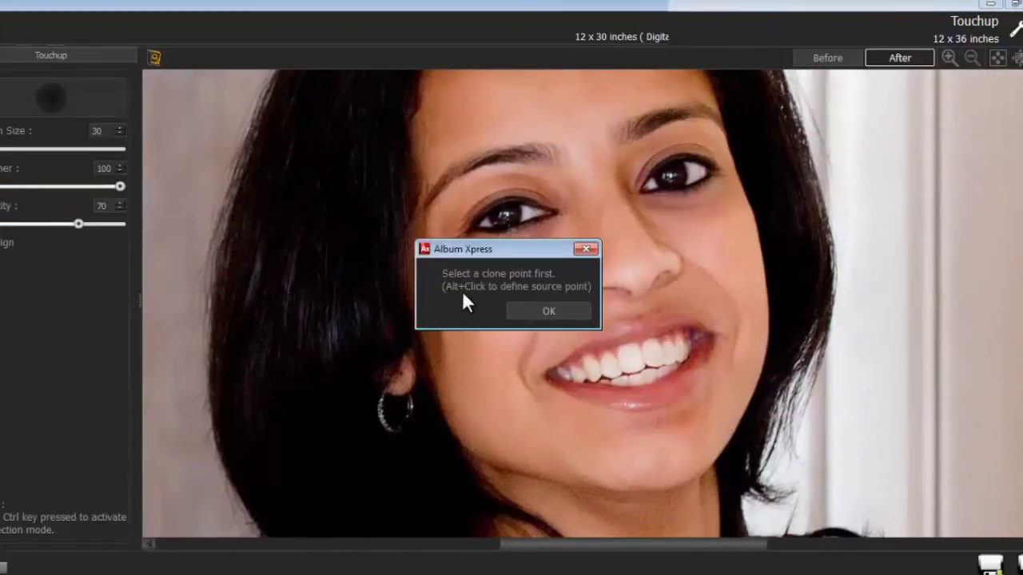
pyautogui.click(547, 311)
pyautogui.keyDown('ctrl'); pyautogui.click(503, 296); pyautogui.keyUp('ctrl')
pyautogui.click(491, 317)
pyautogui.click(484, 360)
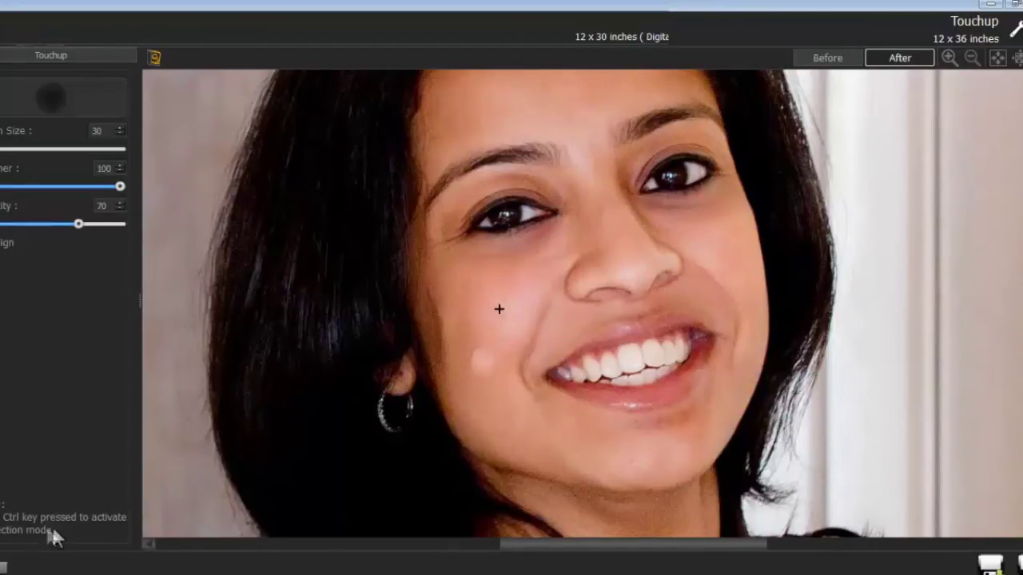
pyautogui.click(478, 360)
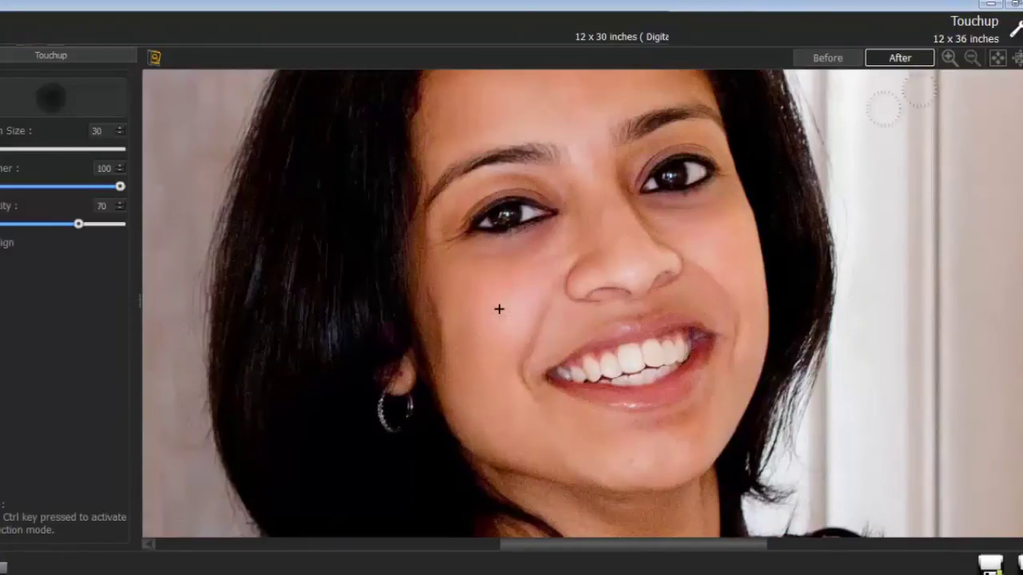
pyautogui.click(997, 57)
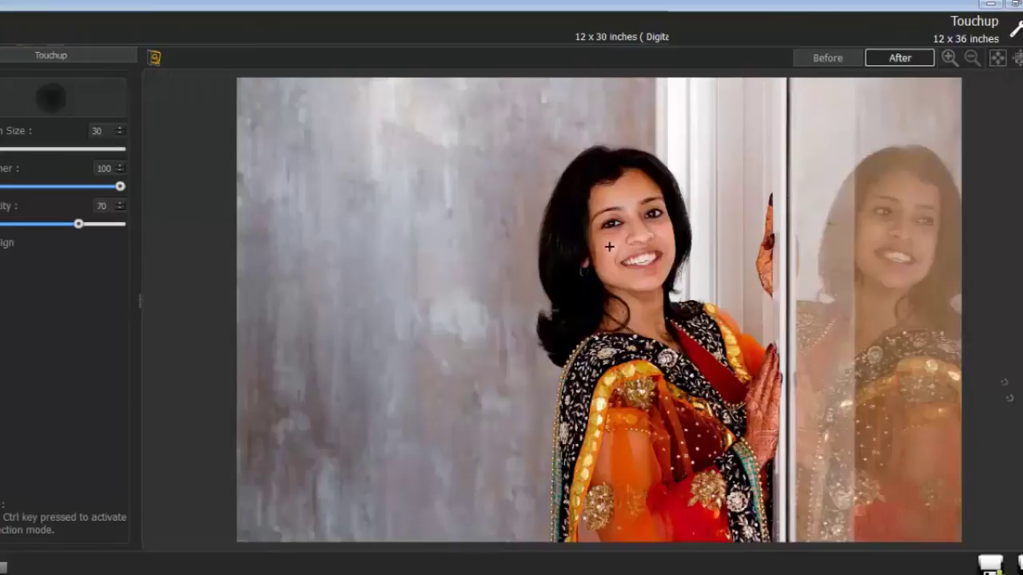
# Save the retouched photo as Wedding_85_1-copy and go to pages 13–14.
pyautogui.click(989, 566)
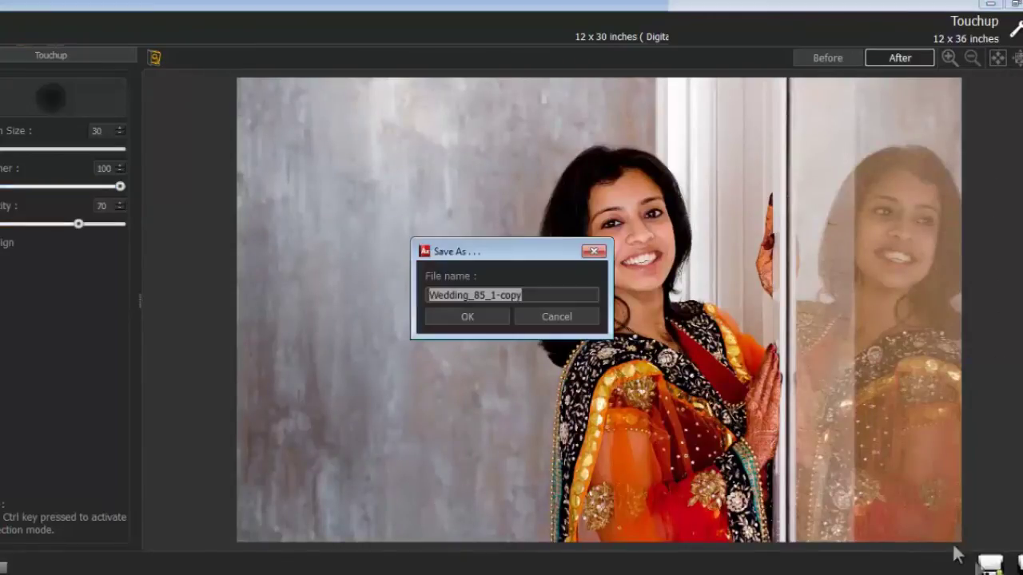
pyautogui.moveTo(546, 295); pyautogui.dragTo(424, 295)
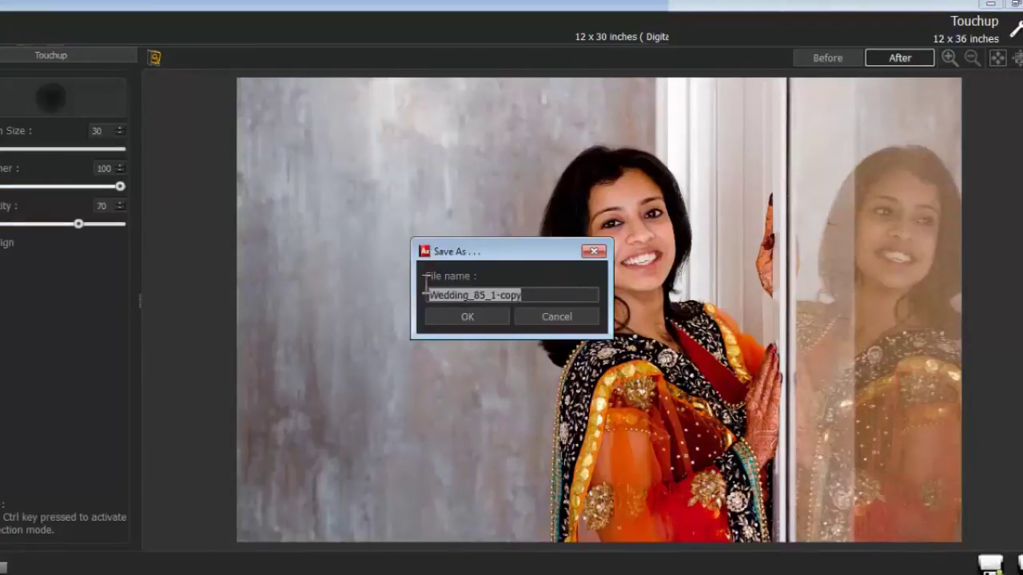
pyautogui.click(465, 317)
pyautogui.click(605, 566)
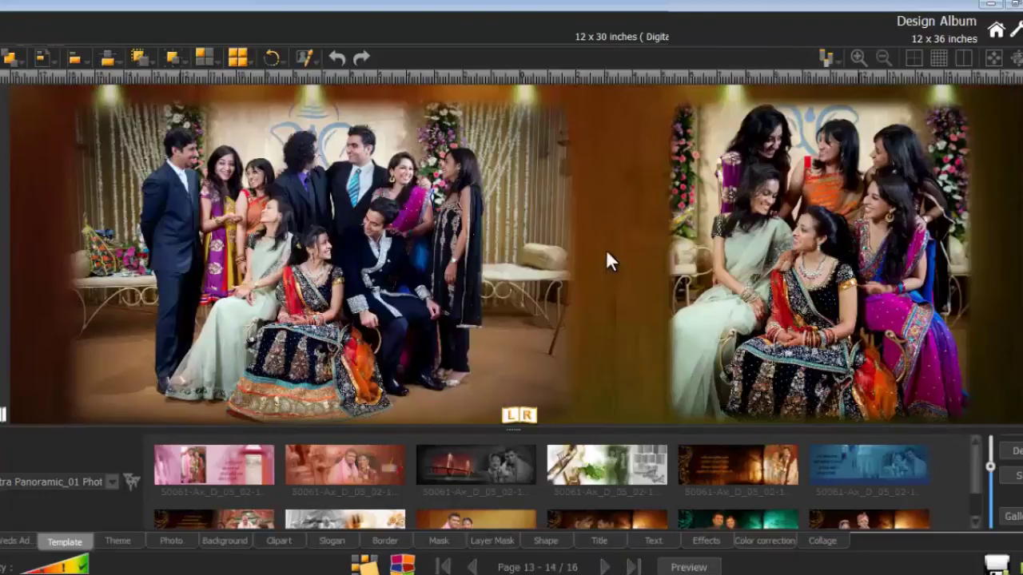
# Open the group photo in Highlighter with a brush size of 100.
pyautogui.click(390, 121)
pyautogui.click(307, 60)
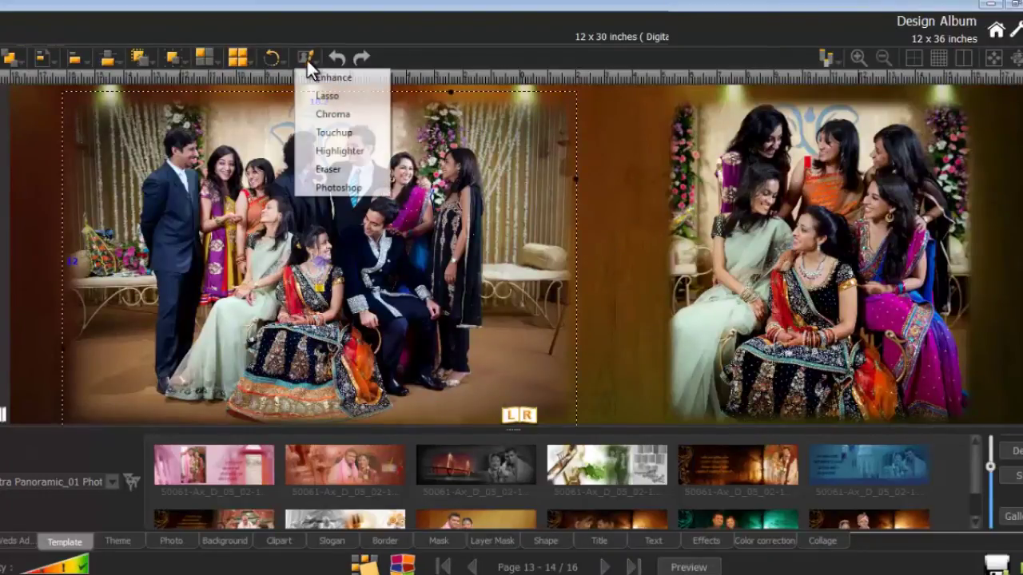
pyautogui.click(349, 155)
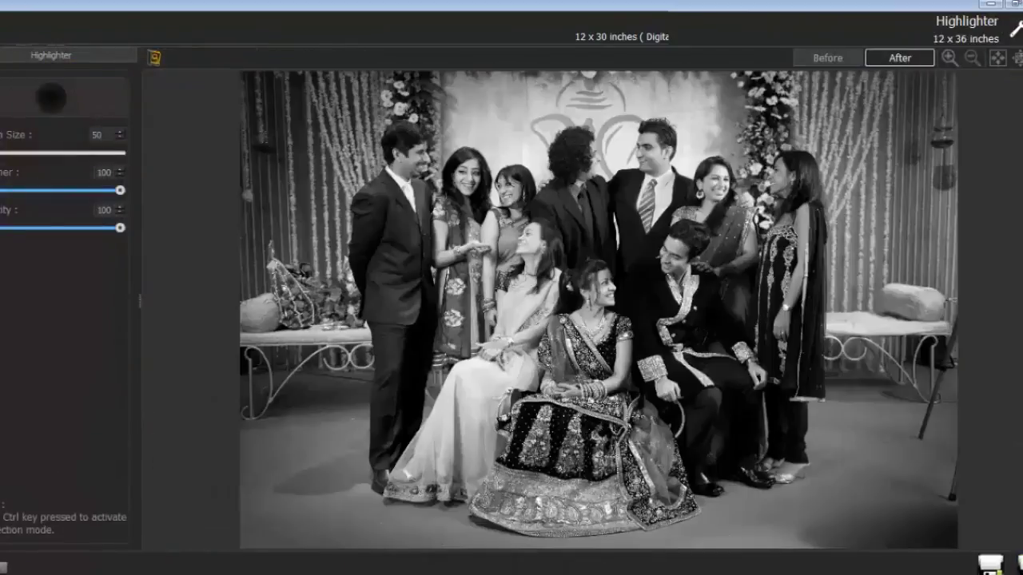
pyautogui.doubleClick(100, 134)
pyautogui.write('100')
pyautogui.doubleClick(102, 172)
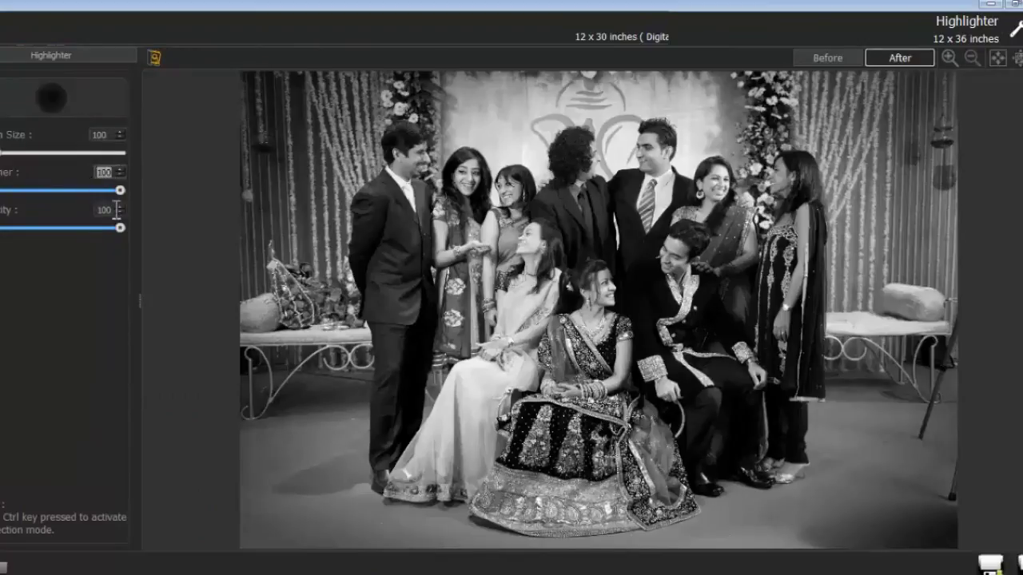
pyautogui.doubleClick(108, 210)
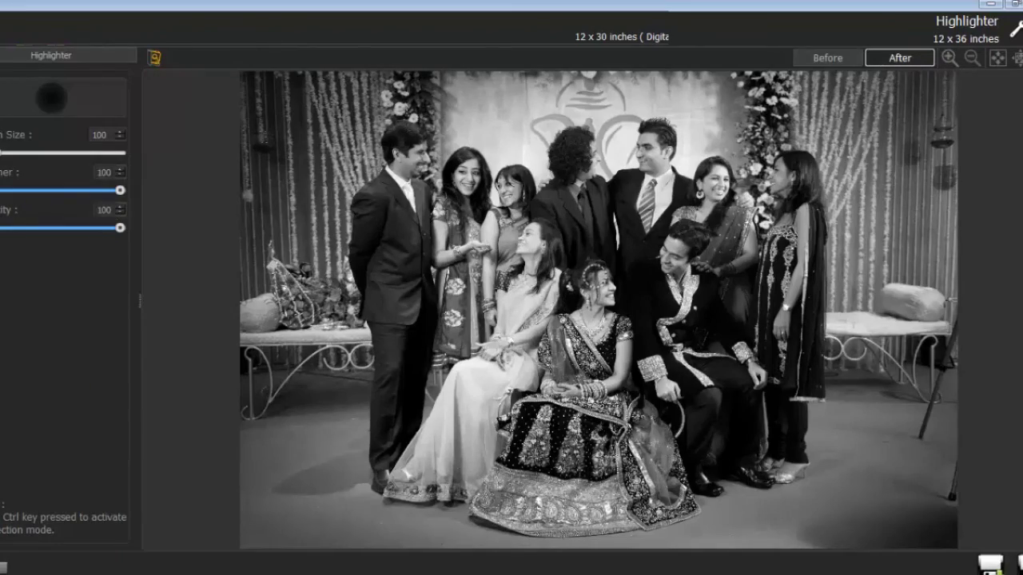
# Paint the seated bride and groom back into colour, removing stray colour from the floor.
pyautogui.scroll(3, 594, 278)
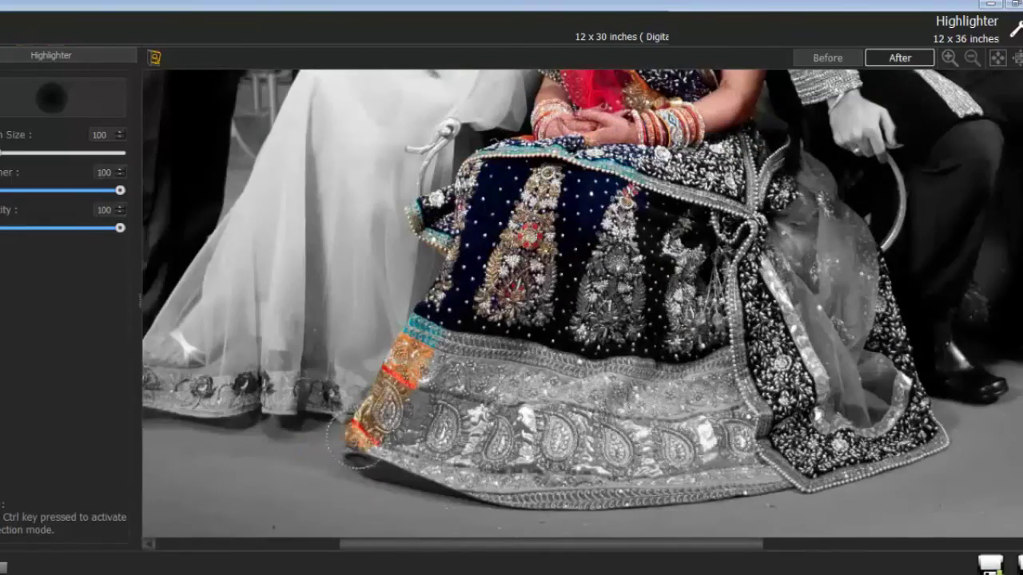
pyautogui.moveTo(352, 442); pyautogui.dragTo(376, 515)
pyautogui.moveTo(370, 514); pyautogui.dragTo(323, 459)
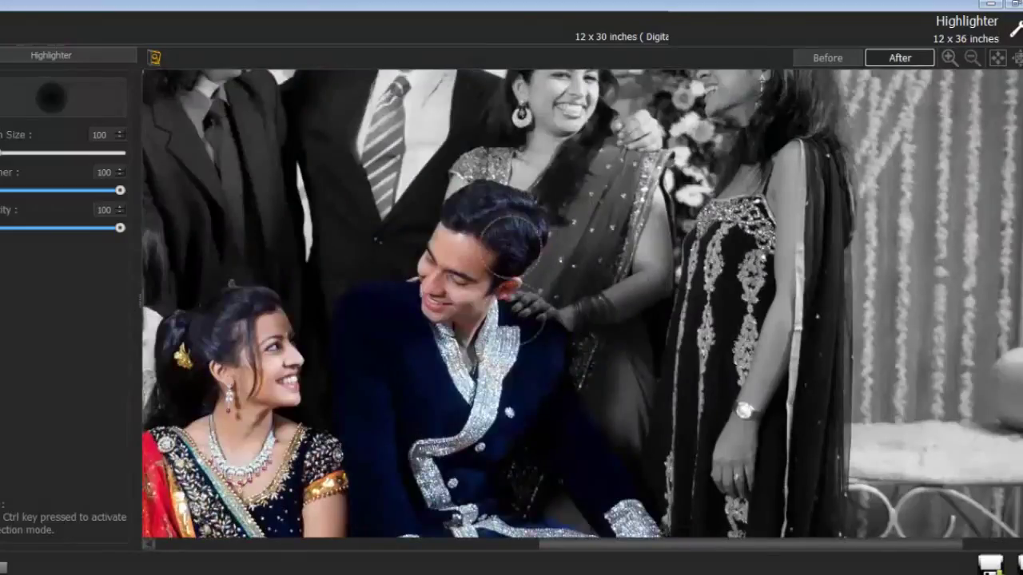
pyautogui.click(997, 58)
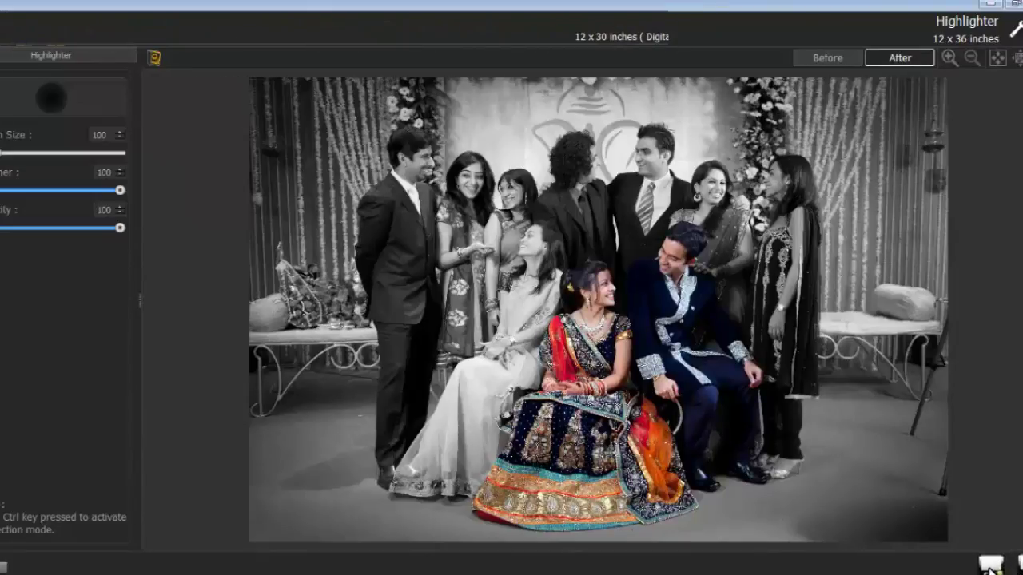
# Save the photo as Wedding_88-copy1, return to pages 11–12, and select the couple photo.
pyautogui.click(989, 566)
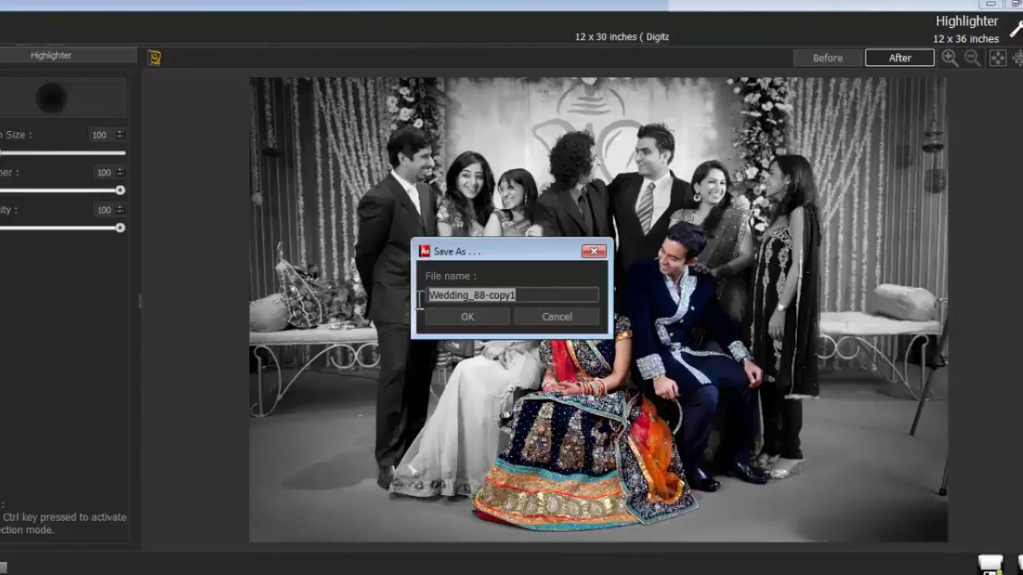
pyautogui.click(461, 316)
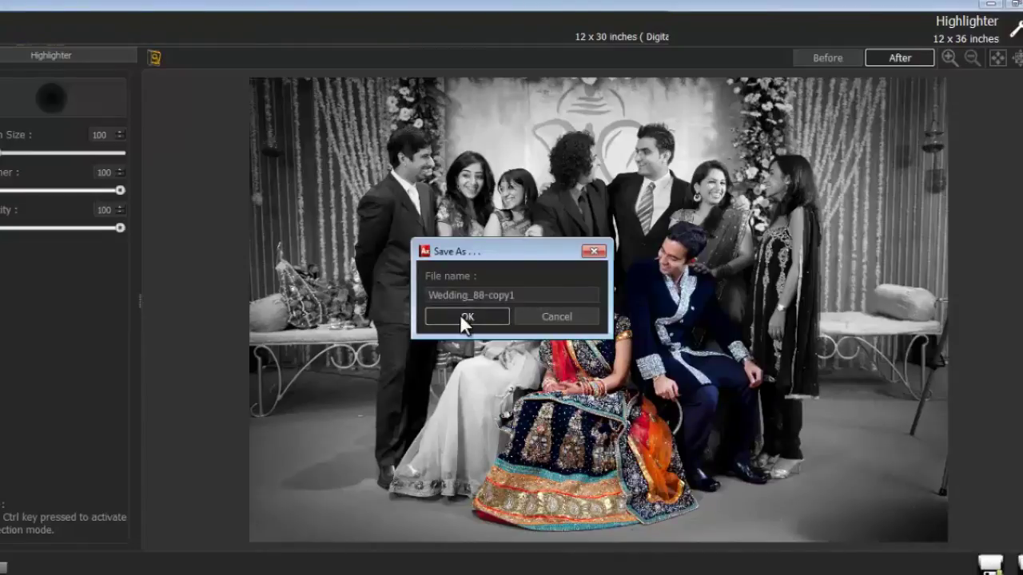
pyautogui.click(455, 567)
pyautogui.click(380, 263)
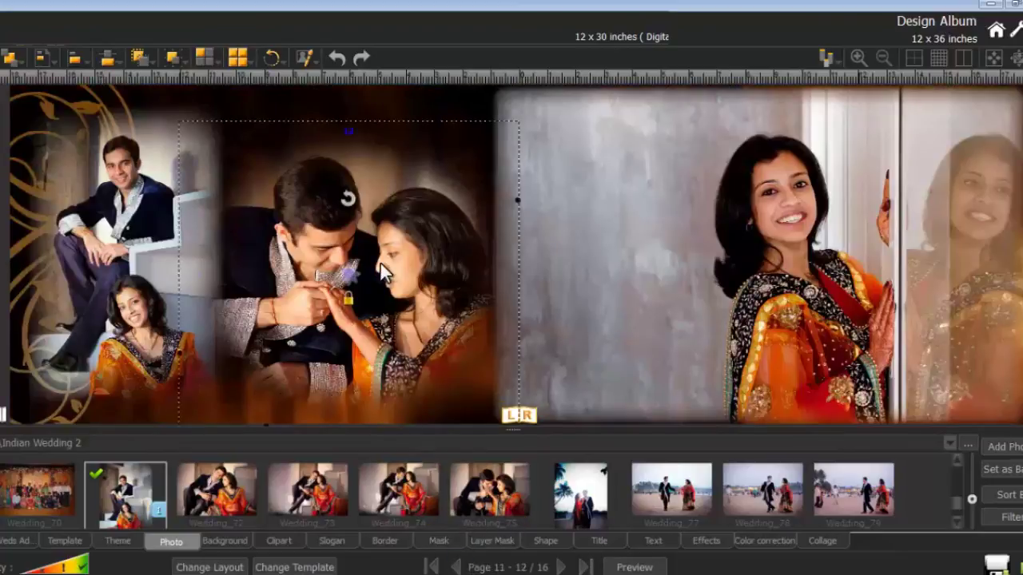
pyautogui.click(302, 61)
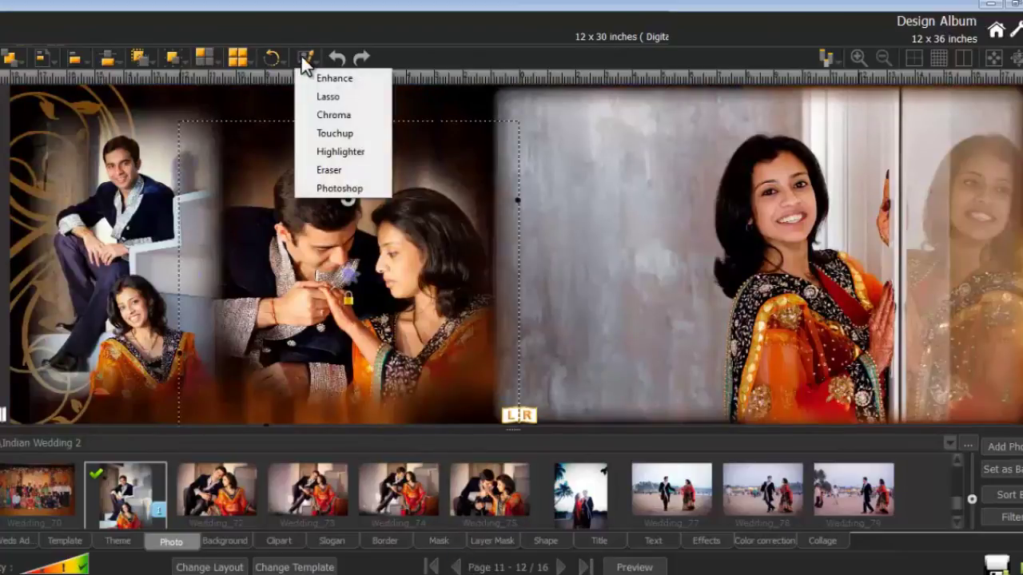